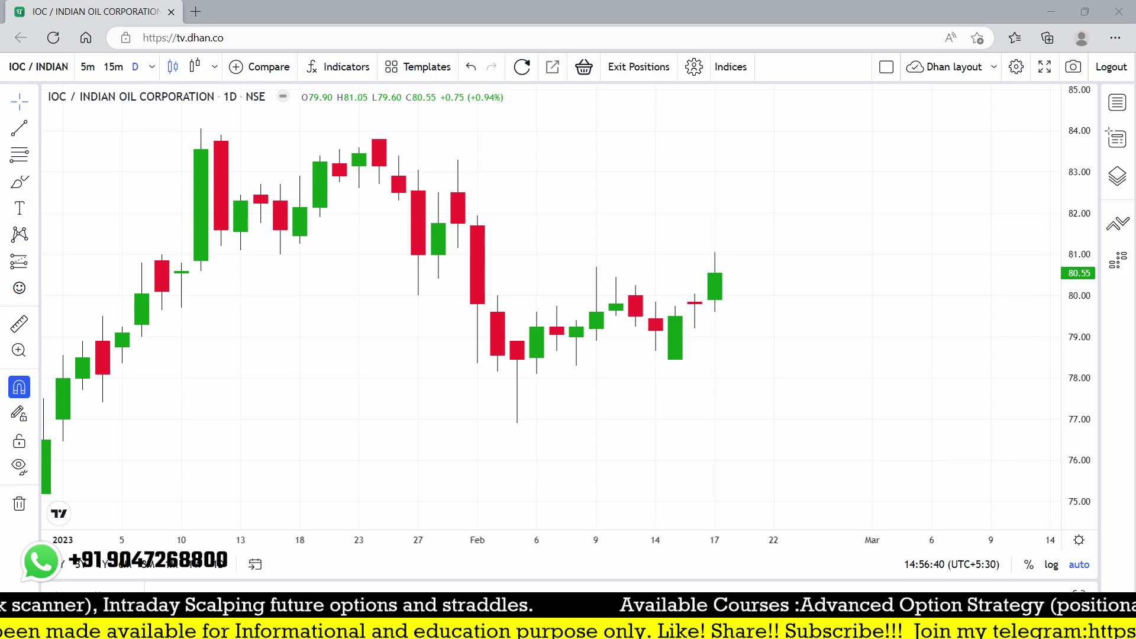
pyautogui.scroll(-2, 820, 335)
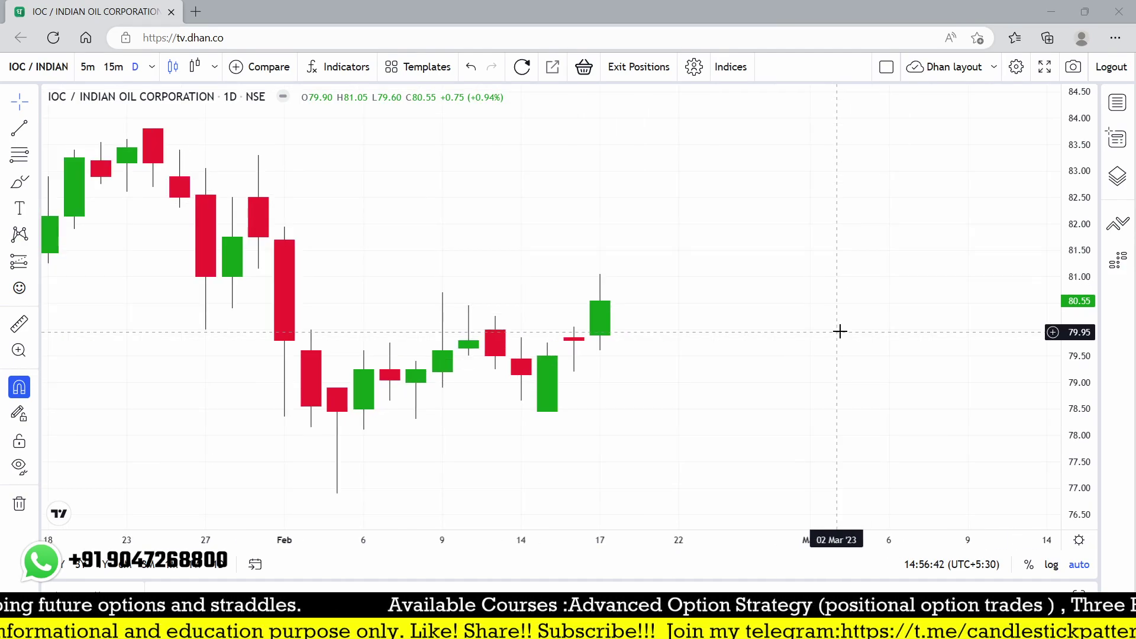
pyautogui.scroll(3, 776, 291)
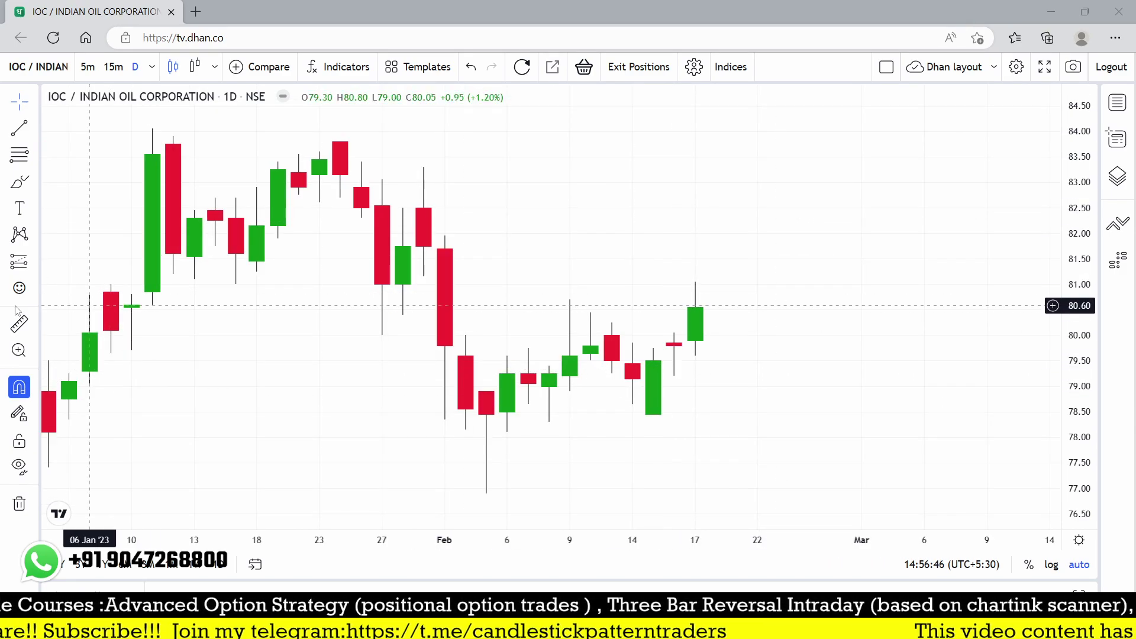
pyautogui.click(29, 327)
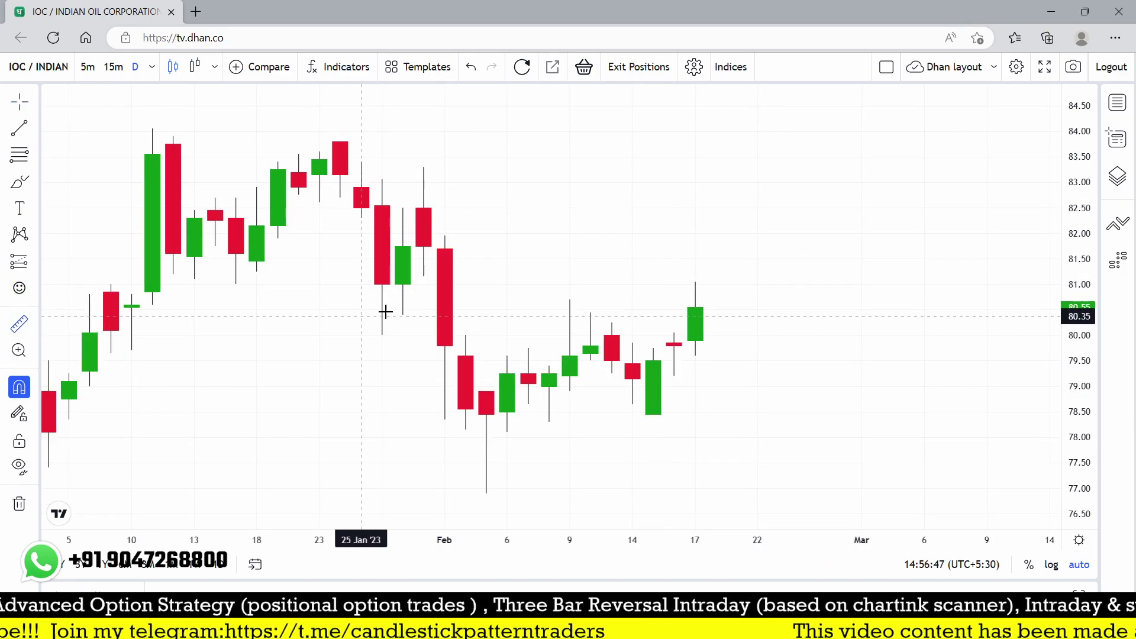
pyautogui.click(654, 350)
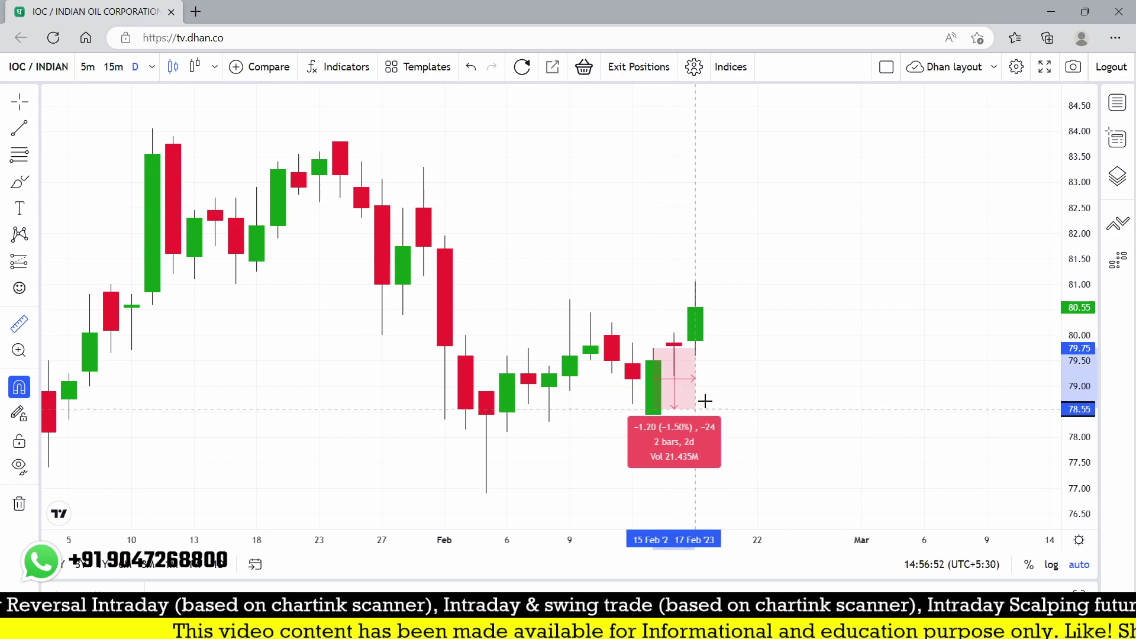
pyautogui.click(716, 370)
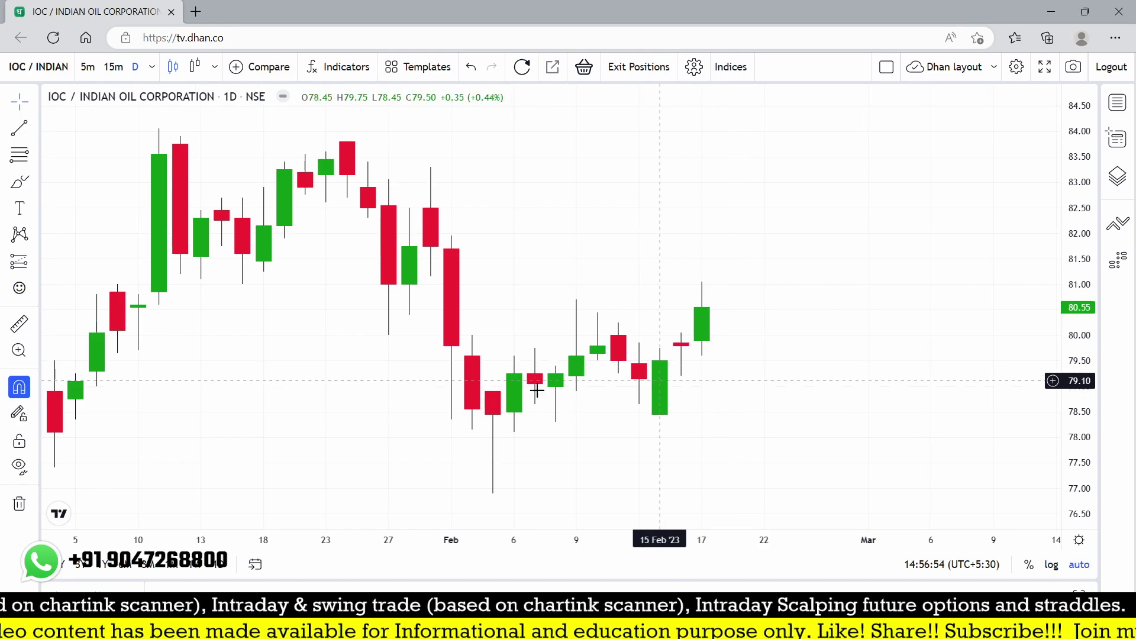
pyautogui.click(19, 324)
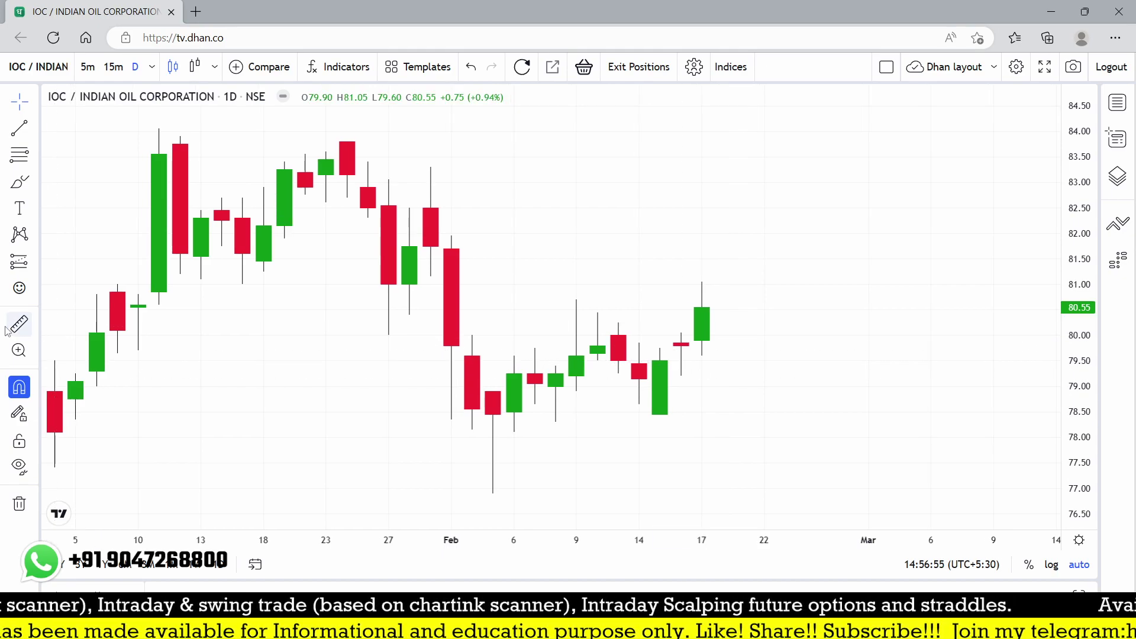
pyautogui.click(685, 375)
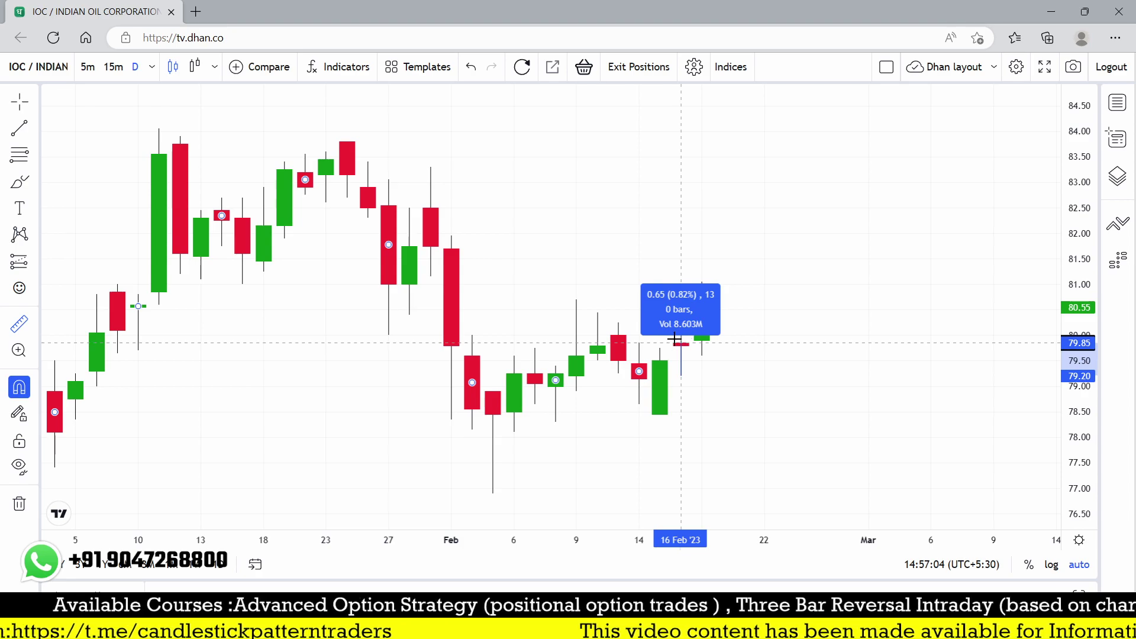
pyautogui.press('1')
pyautogui.press('Escape')
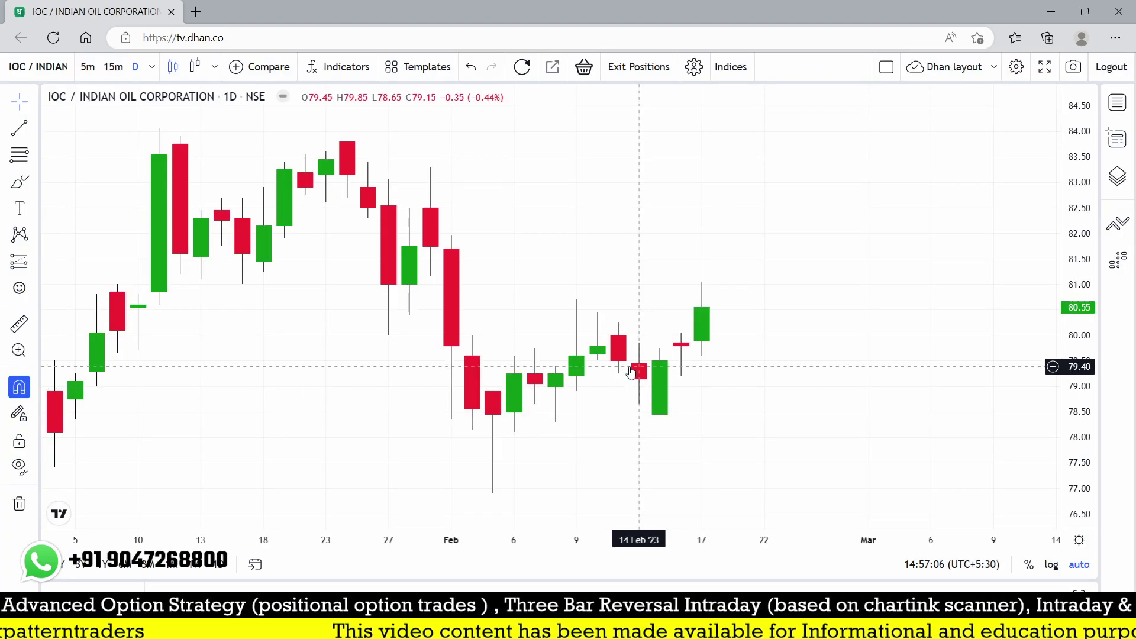
# Step: Add the Volume indicator to the IOC daily chart by searching 'vol' in Indicators
pyautogui.click(353, 78)
pyautogui.write('vol')
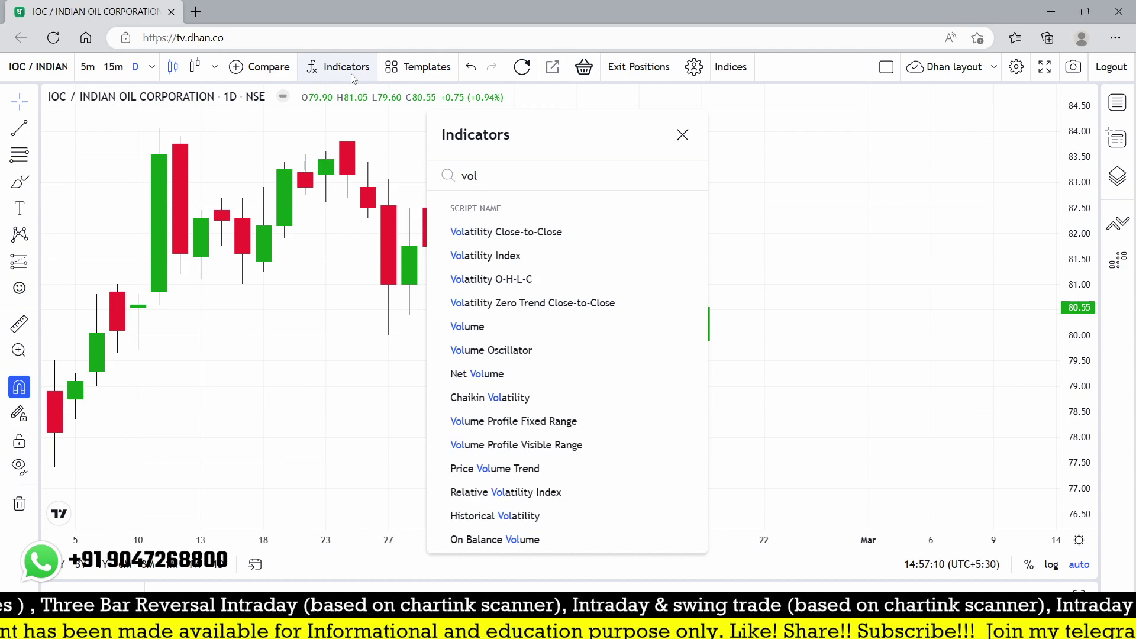
pyautogui.click(490, 330)
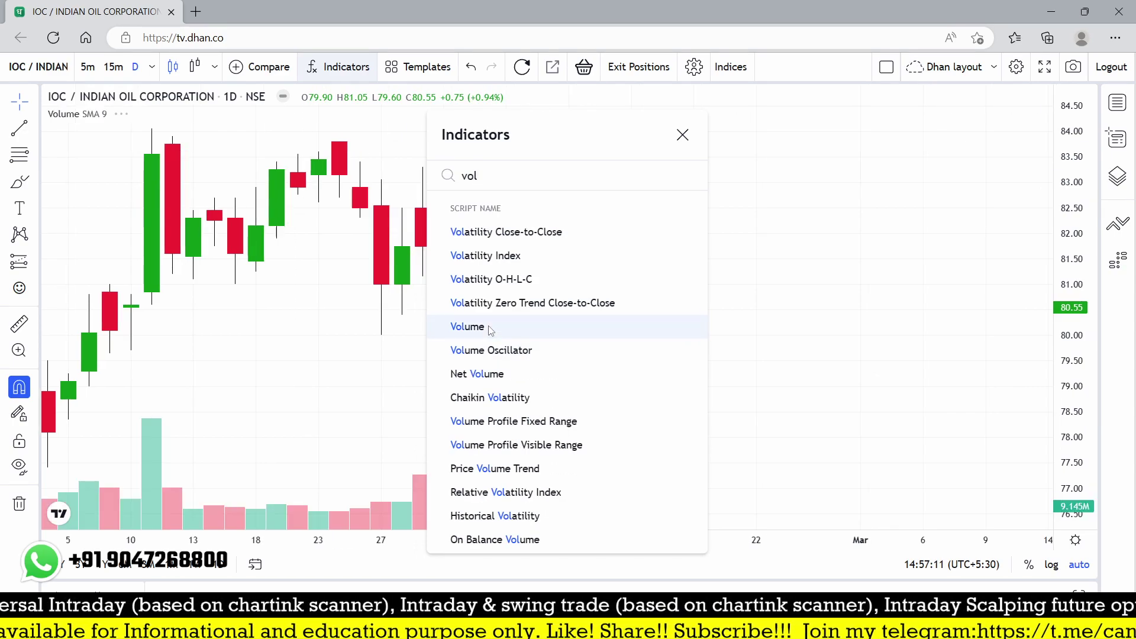
pyautogui.click(989, 297)
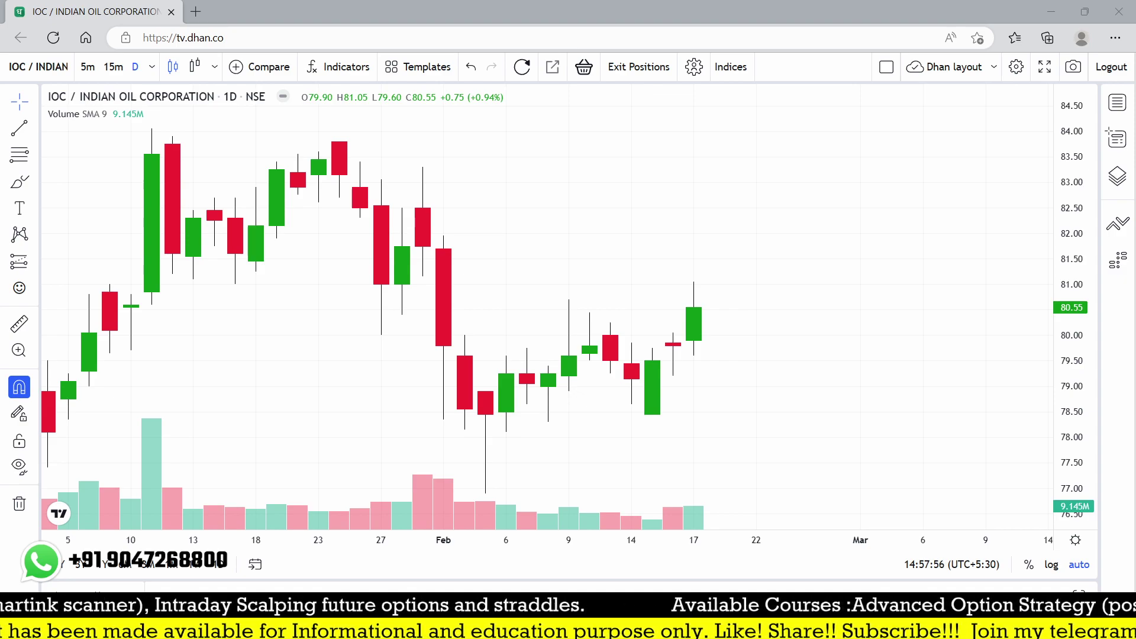
pyautogui.hotkey('ctrl', 't')
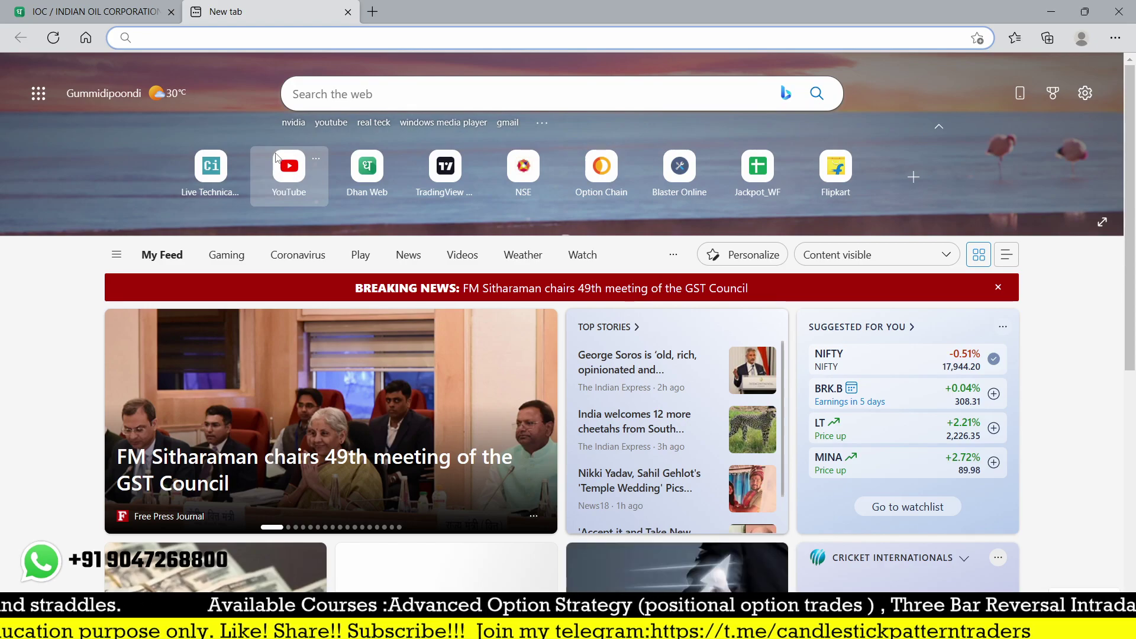
# Step: Load chartink.com in the new tab and open the stock screener to create a scan
pyautogui.write('chartink.com')
pyautogui.press('Return')
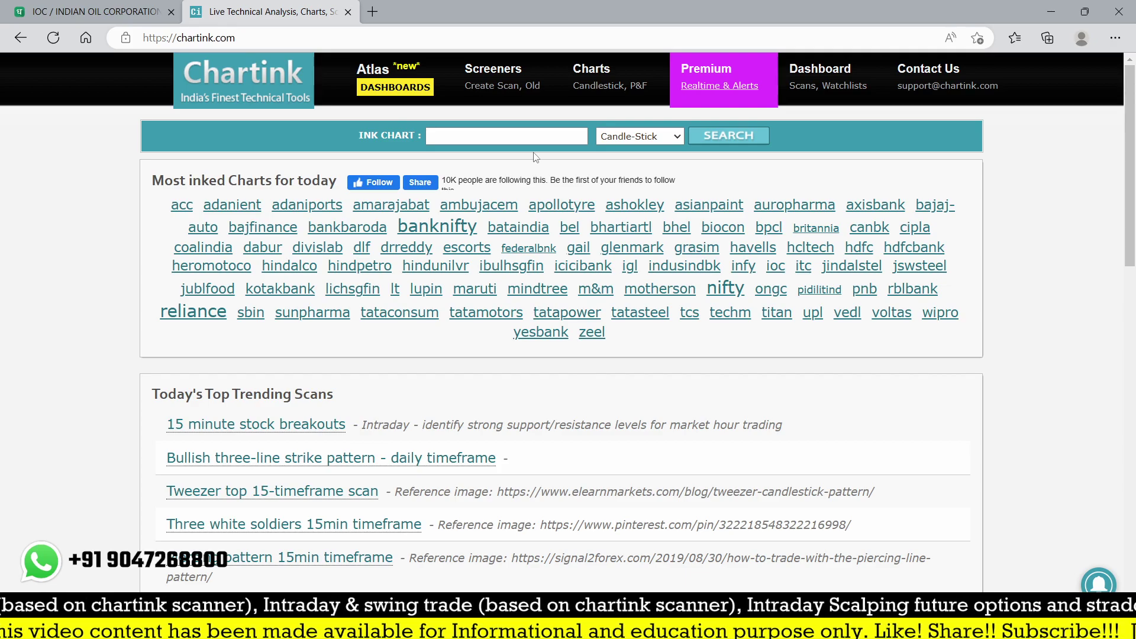
pyautogui.click(492, 87)
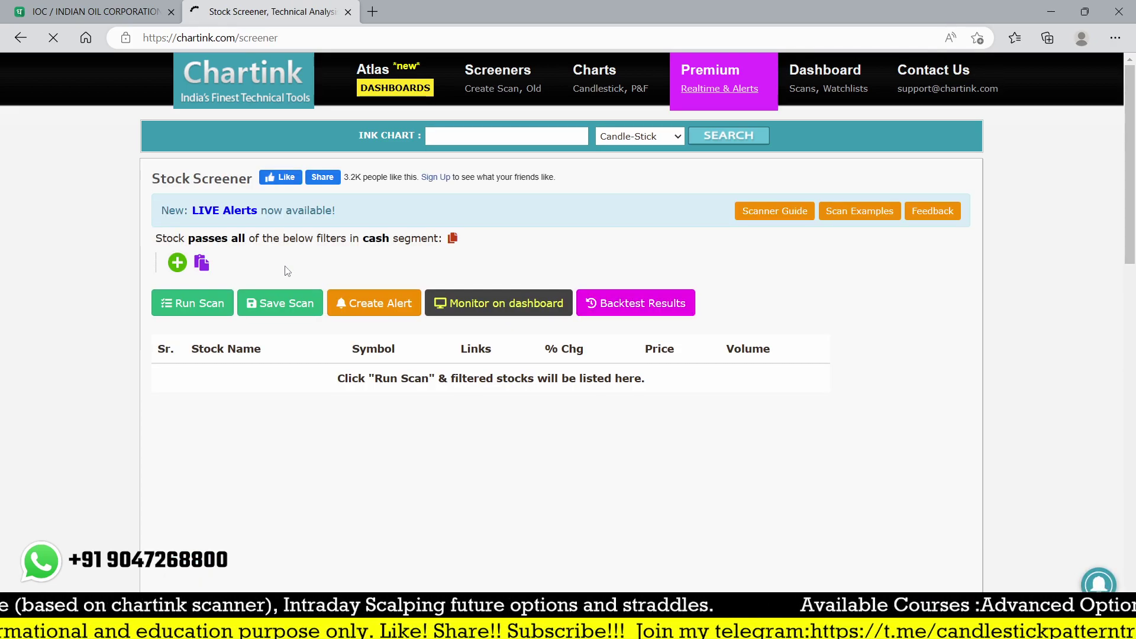
# Step: Switch the scan from cash to the futures segment and start a filter on Range
pyautogui.click(376, 238)
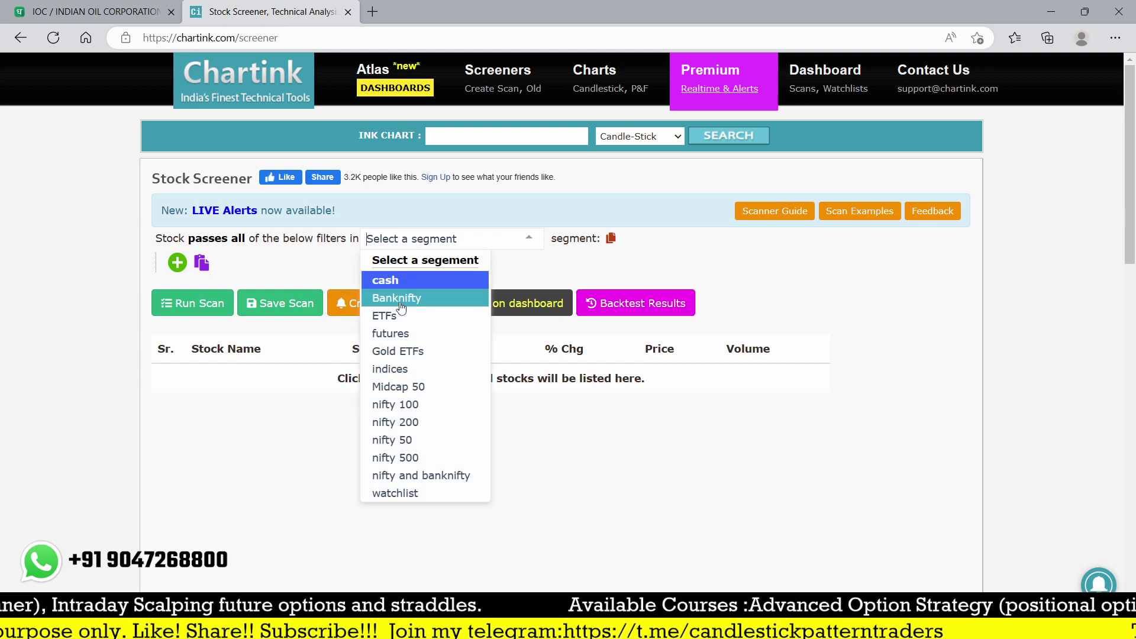
pyautogui.click(392, 333)
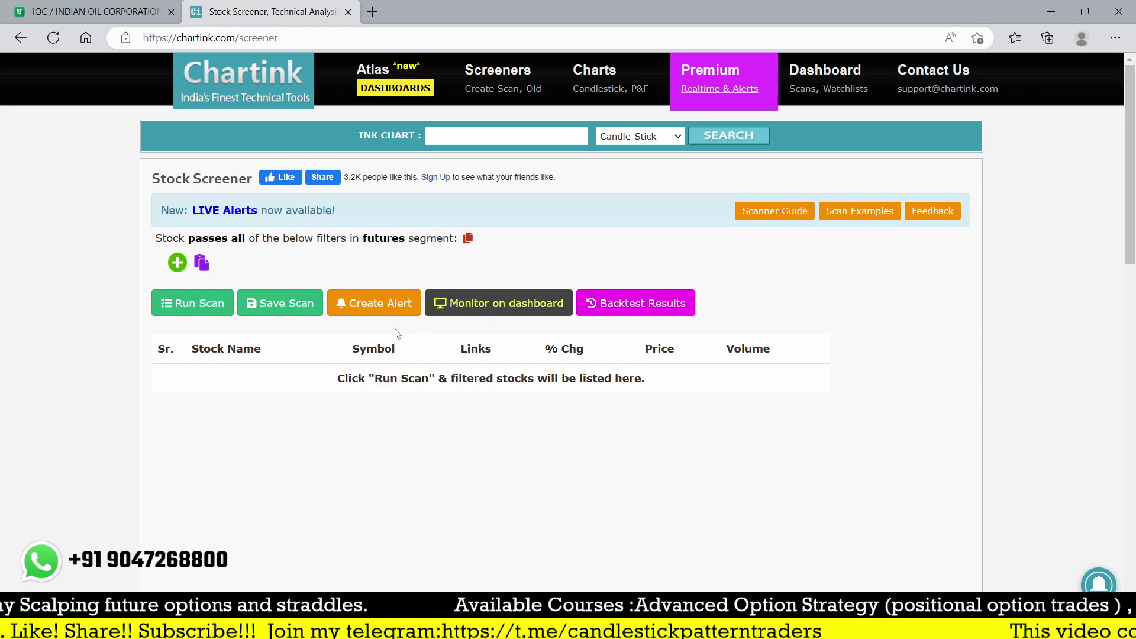
pyautogui.click(180, 264)
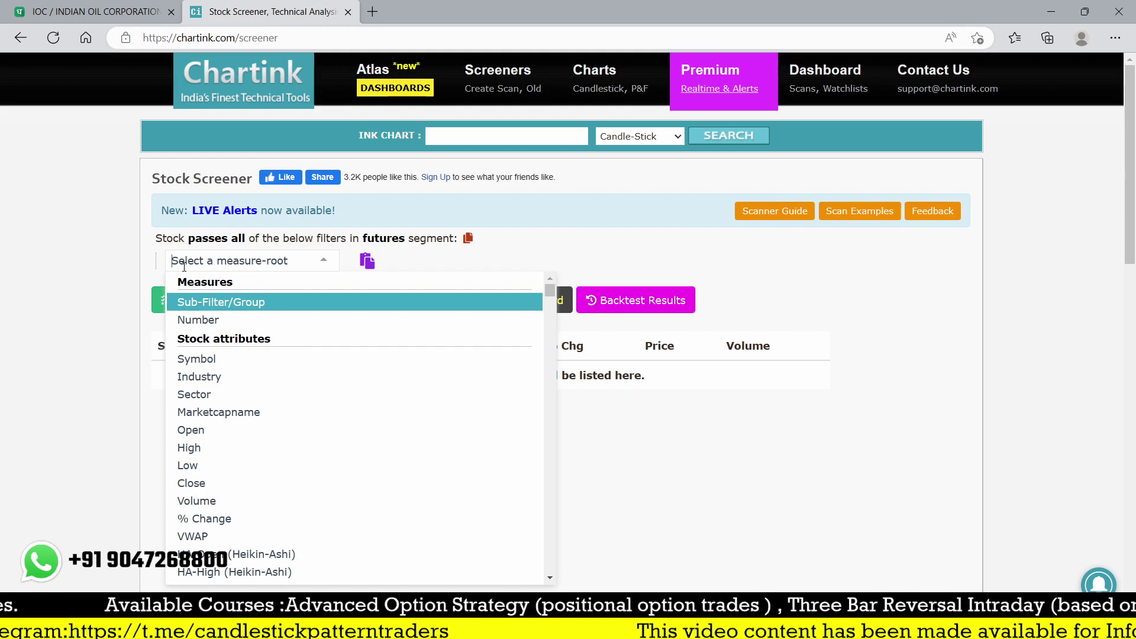
pyautogui.write('range')
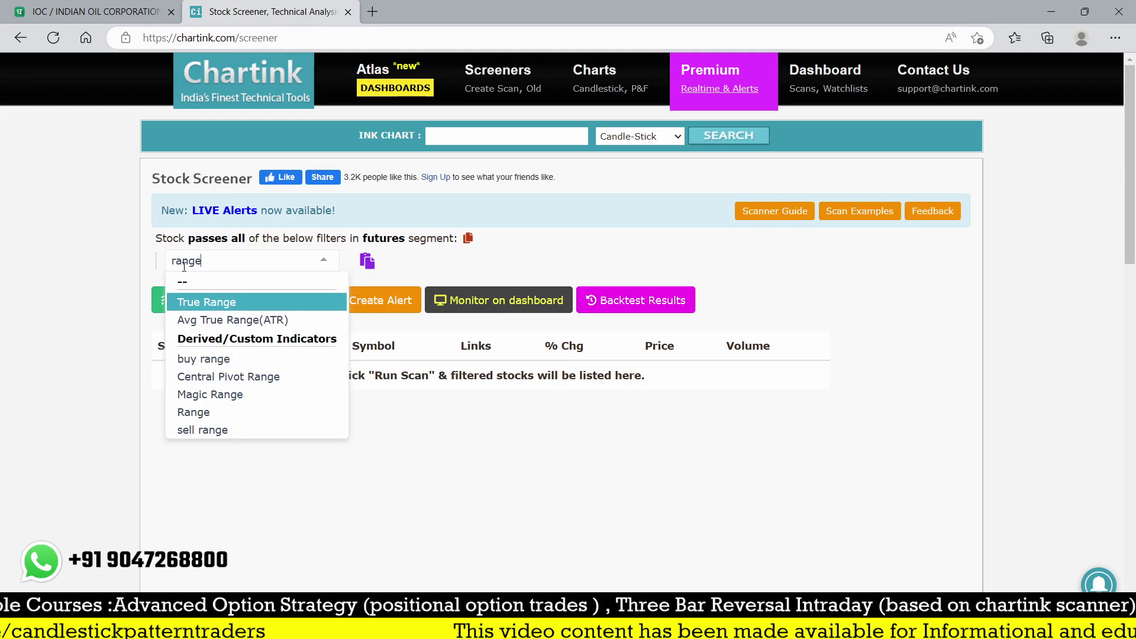
pyautogui.click(237, 413)
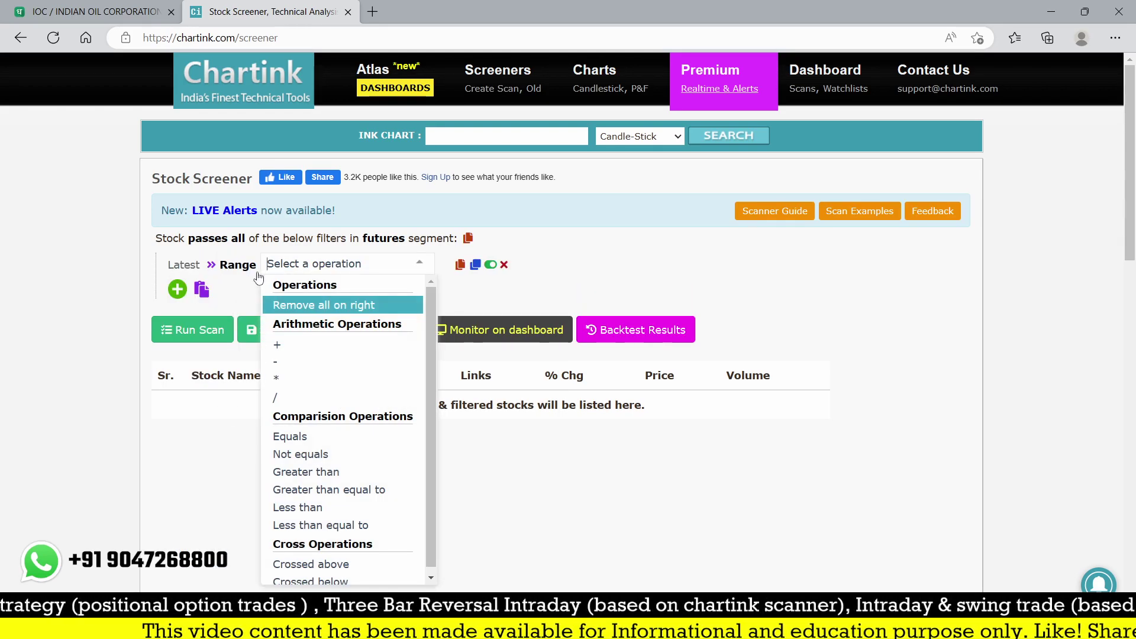
# Step: Complete the filter as Range less than 1-day-ago Range and run the scan
pyautogui.write('les')
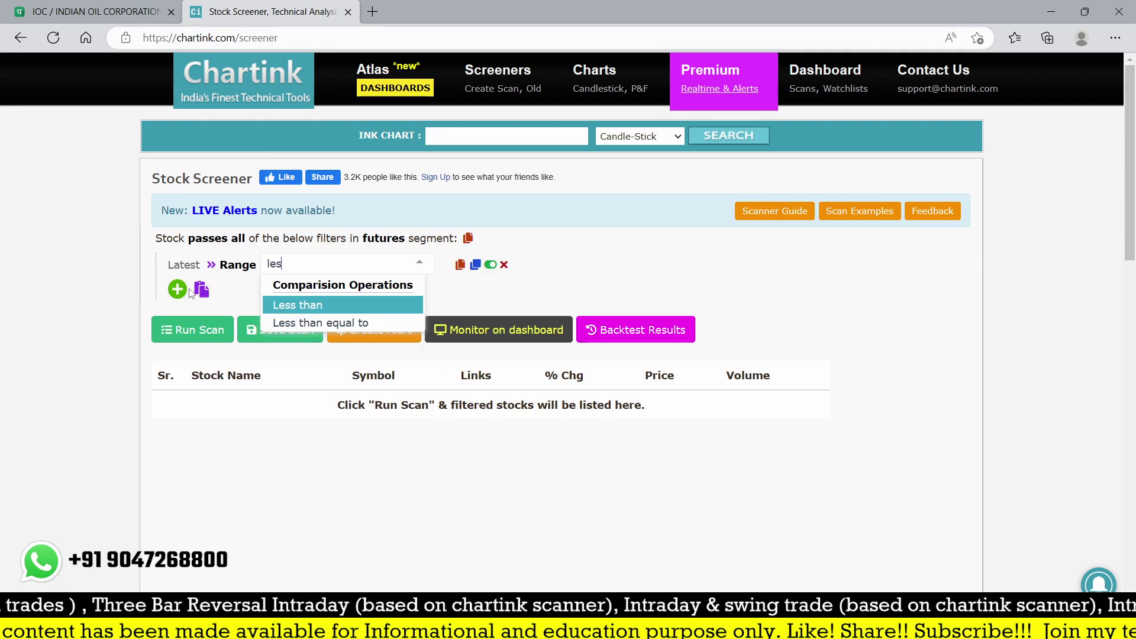
pyautogui.click(296, 306)
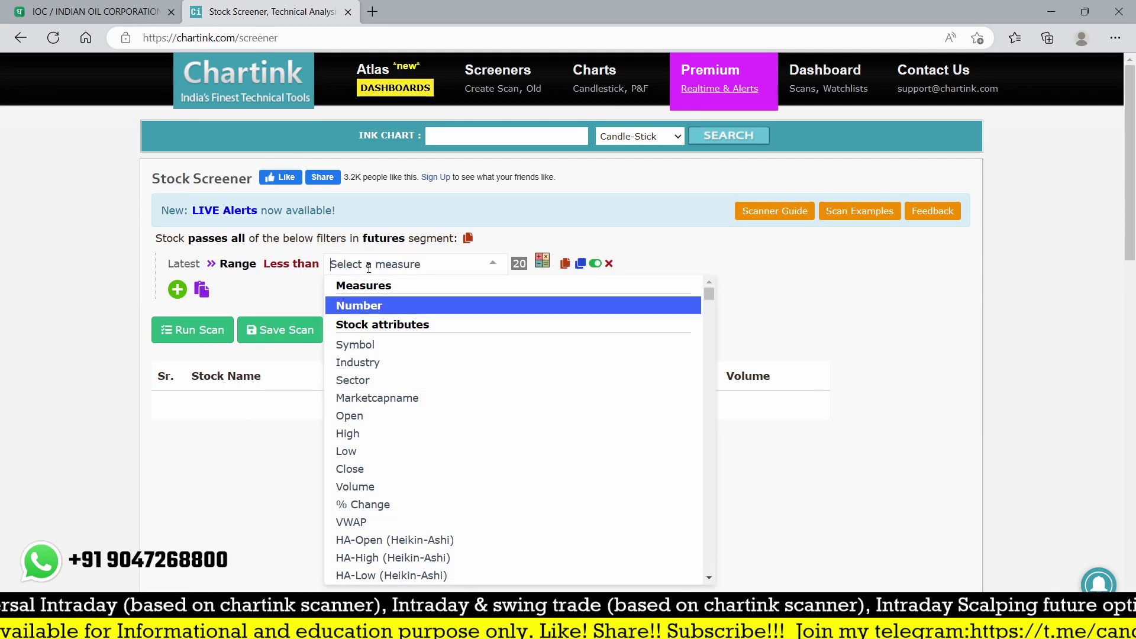
pyautogui.write('range')
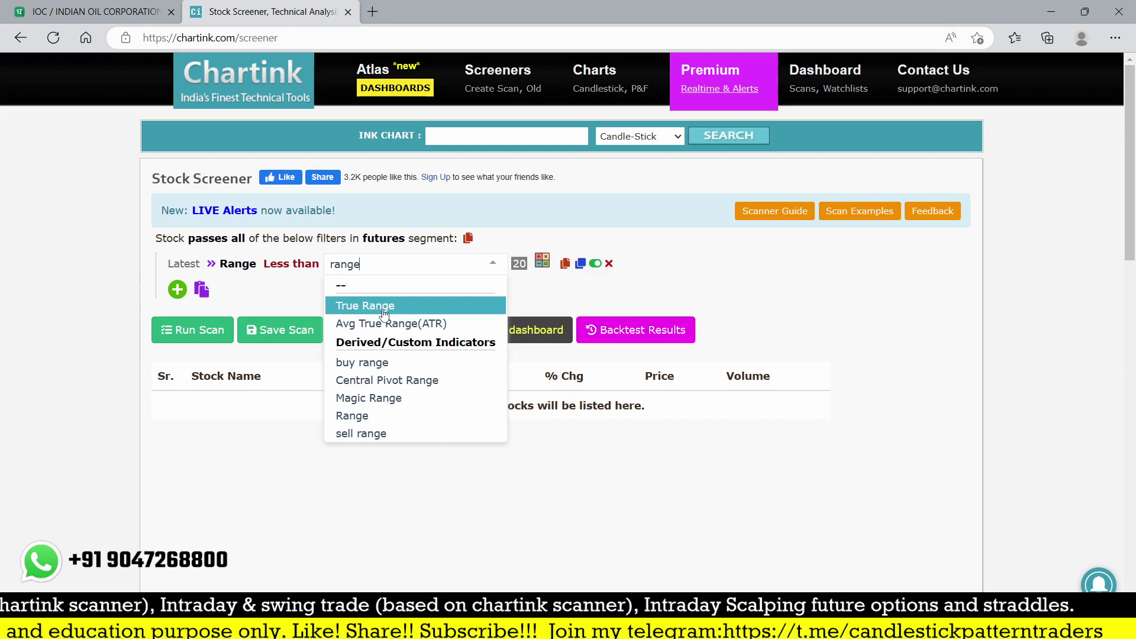
pyautogui.click(374, 417)
pyautogui.click(354, 267)
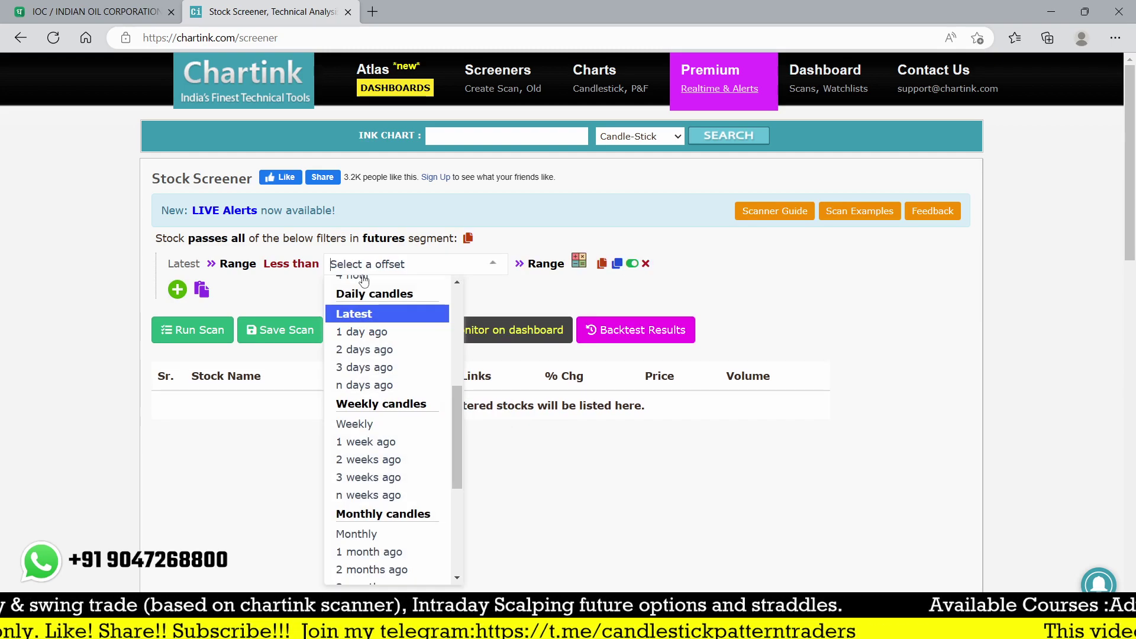
pyautogui.click(363, 329)
pyautogui.click(192, 329)
pyautogui.scroll(-10, 495, 398)
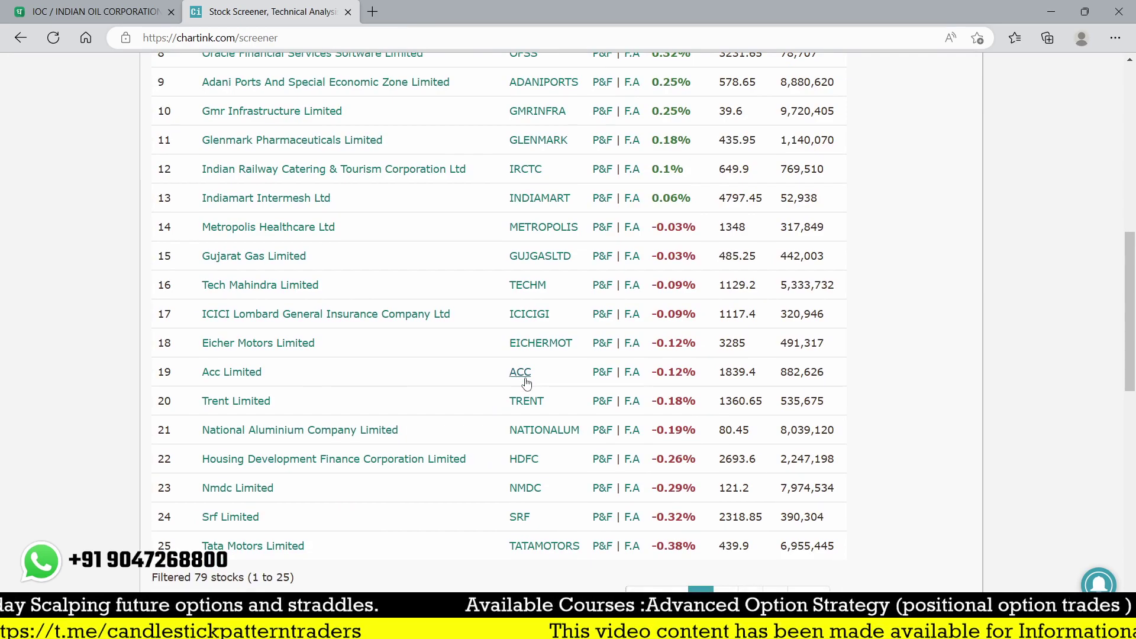
# Step: Scroll the 79 futures results, then go back to the IOC chart and search 'TATAMO'
pyautogui.scroll(-3, 527, 383)
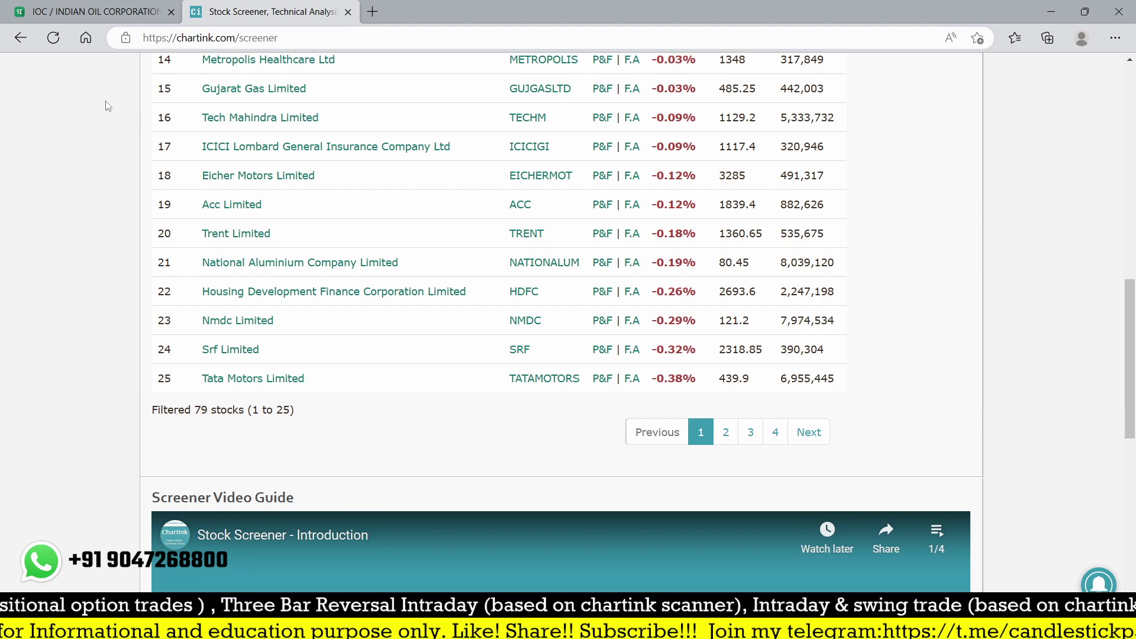
pyautogui.click(70, 17)
pyautogui.write('TATAMO')
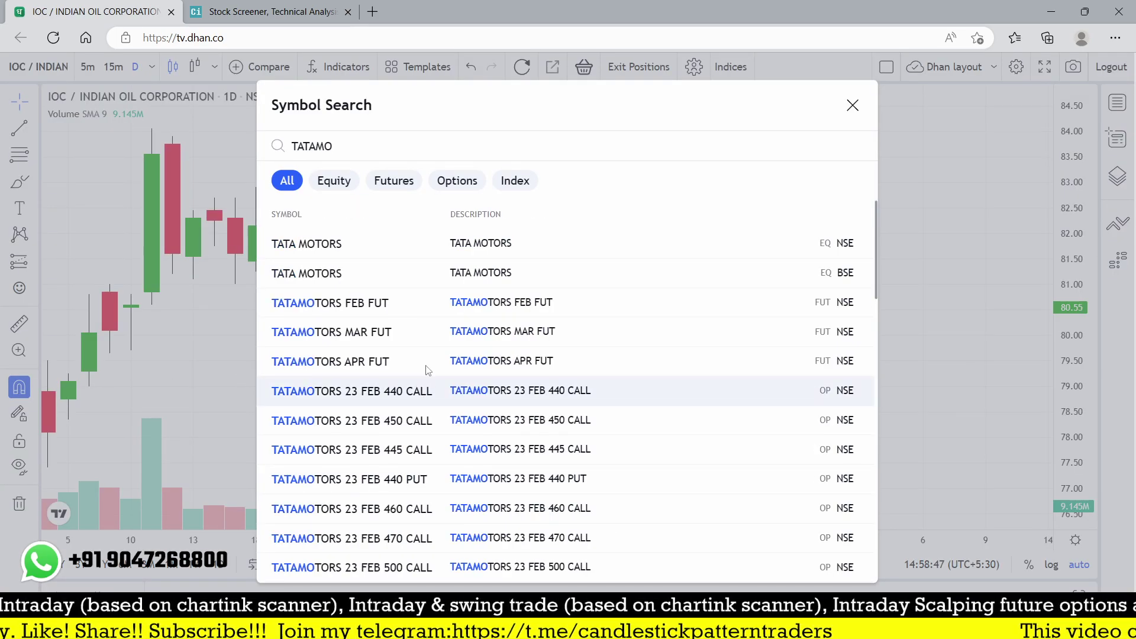
# Step: Open the TATA MOTORS NSE daily chart, then search 'TRE' and load the TRENT chart
pyautogui.click(368, 244)
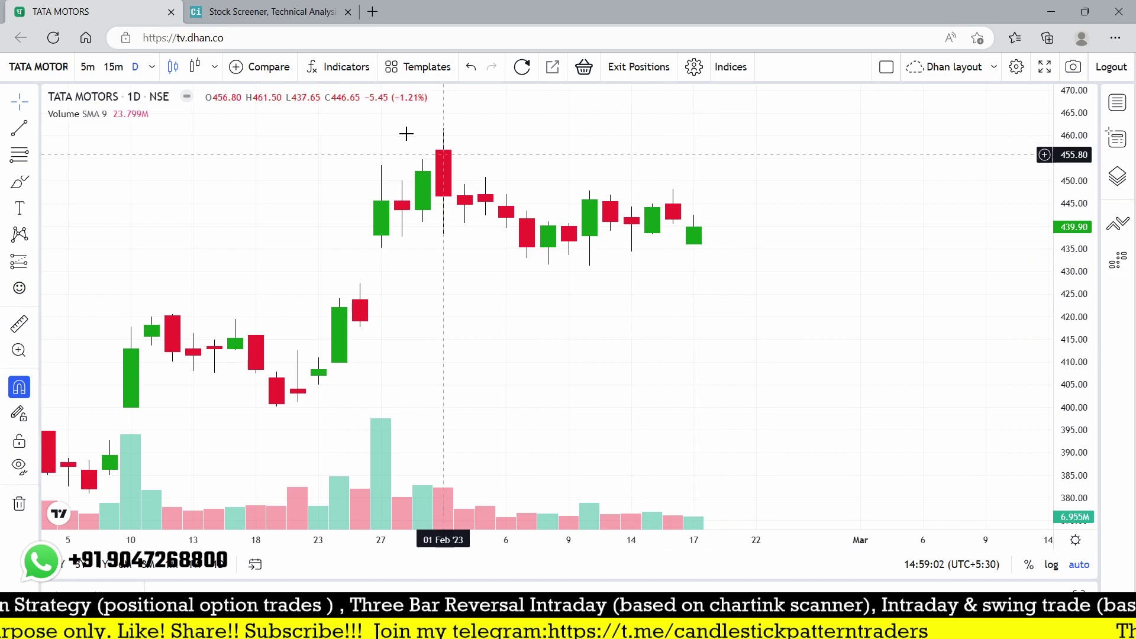
pyautogui.click(258, 6)
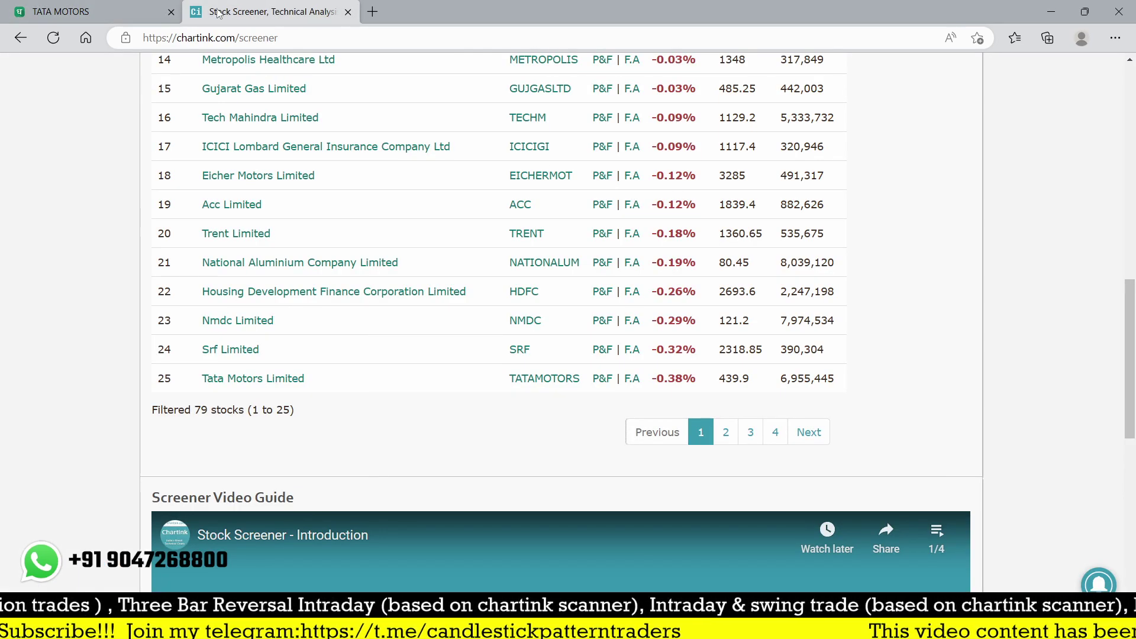
pyautogui.click(109, 6)
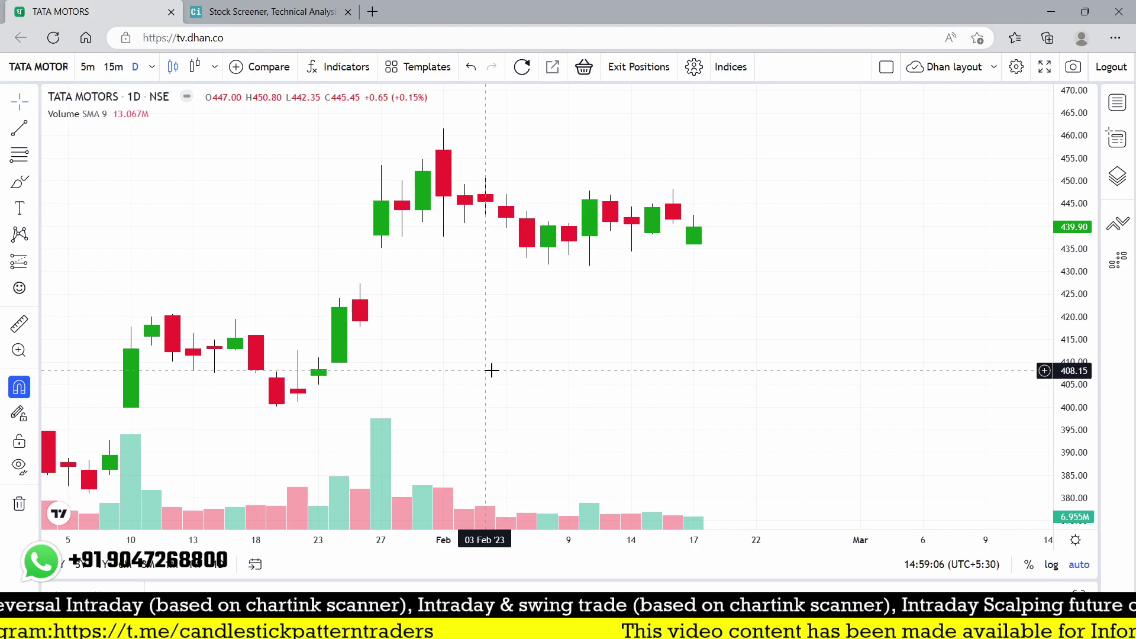
pyautogui.write('TR')
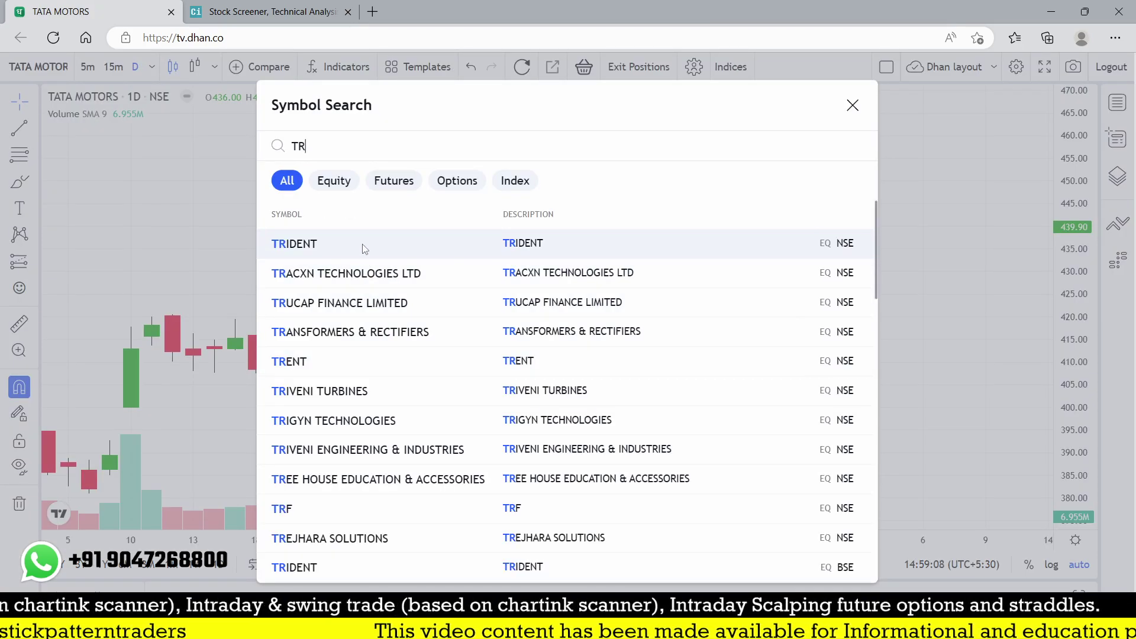
pyautogui.write('E')
pyautogui.click(341, 253)
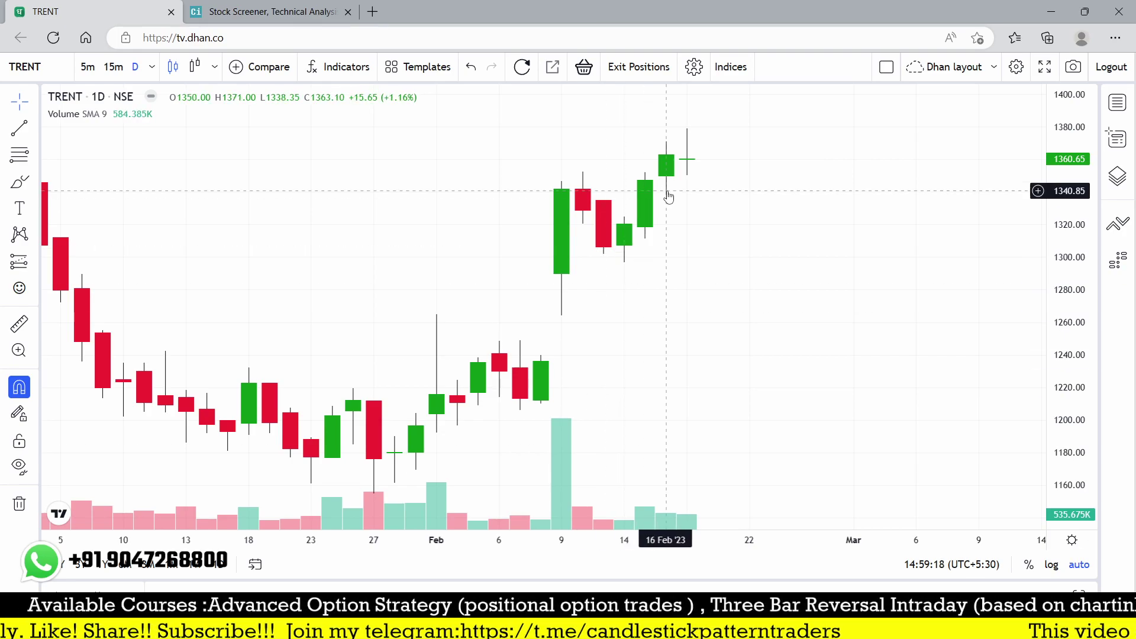
# Step: Compare the Chartink results with the TRENT chart, ending back on the screener
pyautogui.click(272, 12)
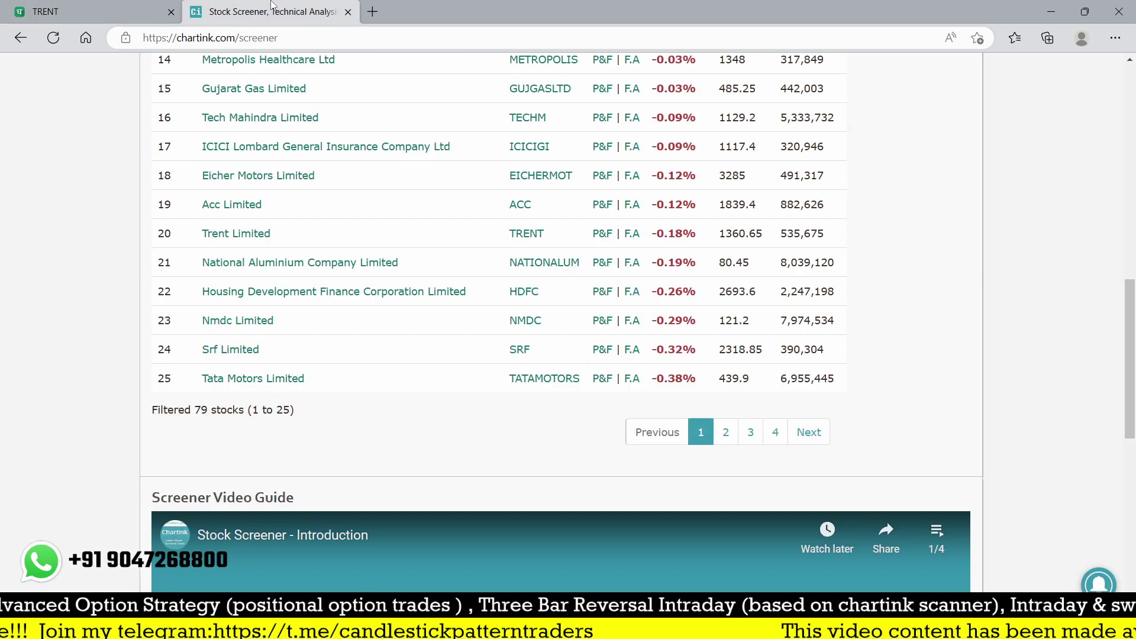
pyautogui.scroll(3, 650, 395)
pyautogui.scroll(8, 528, 323)
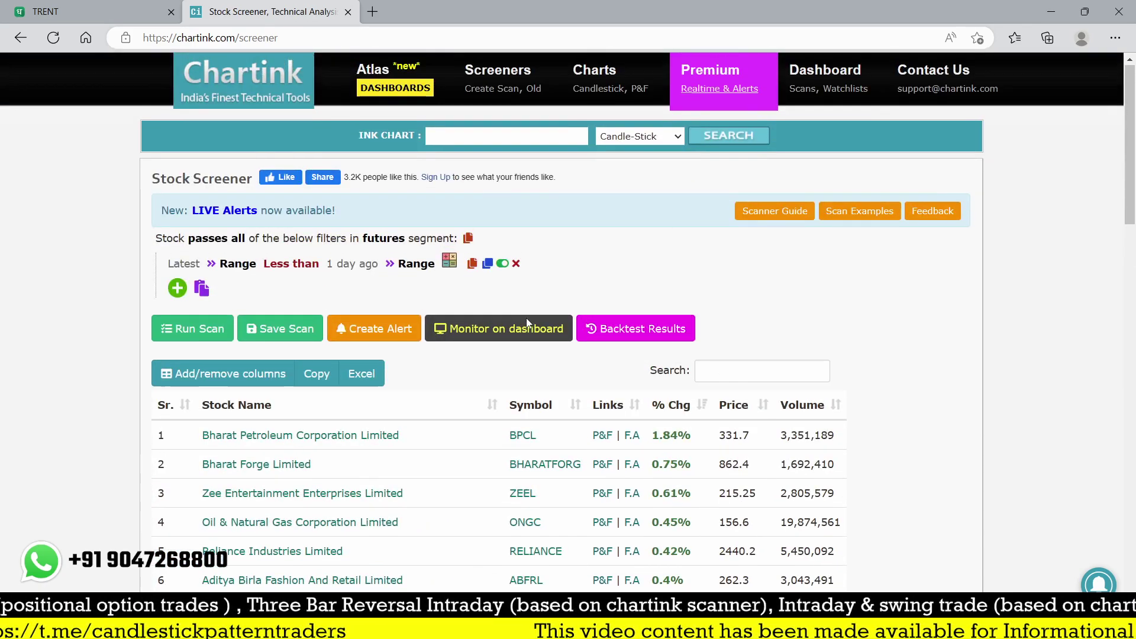
pyautogui.scroll(-2, 527, 317)
pyautogui.click(88, 11)
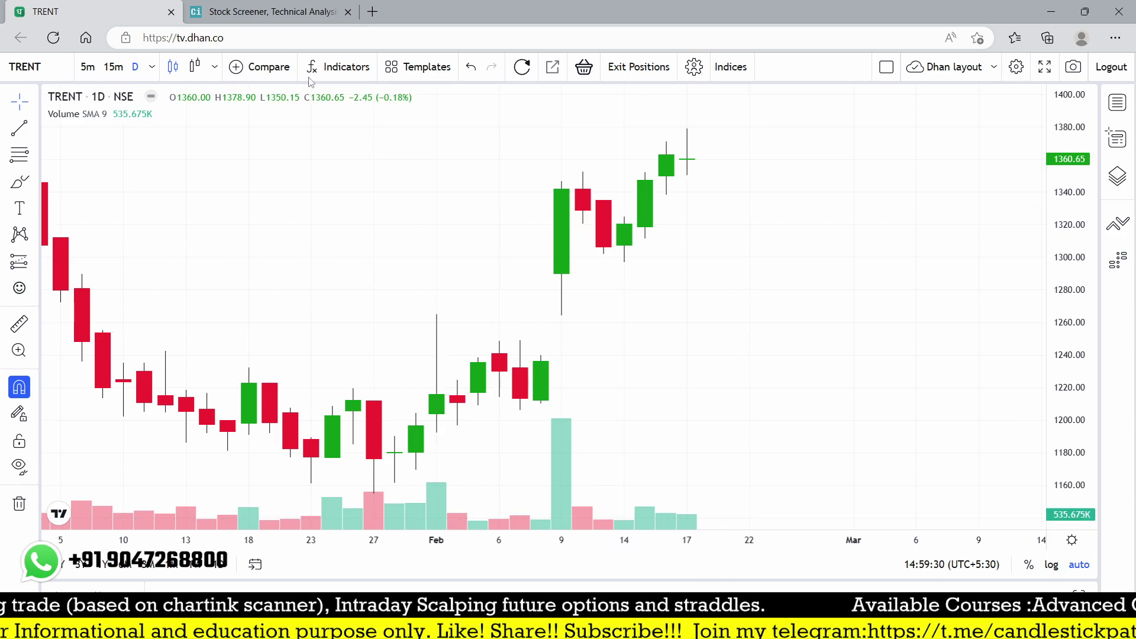
pyautogui.hotkey('ctrl', 'Tab')
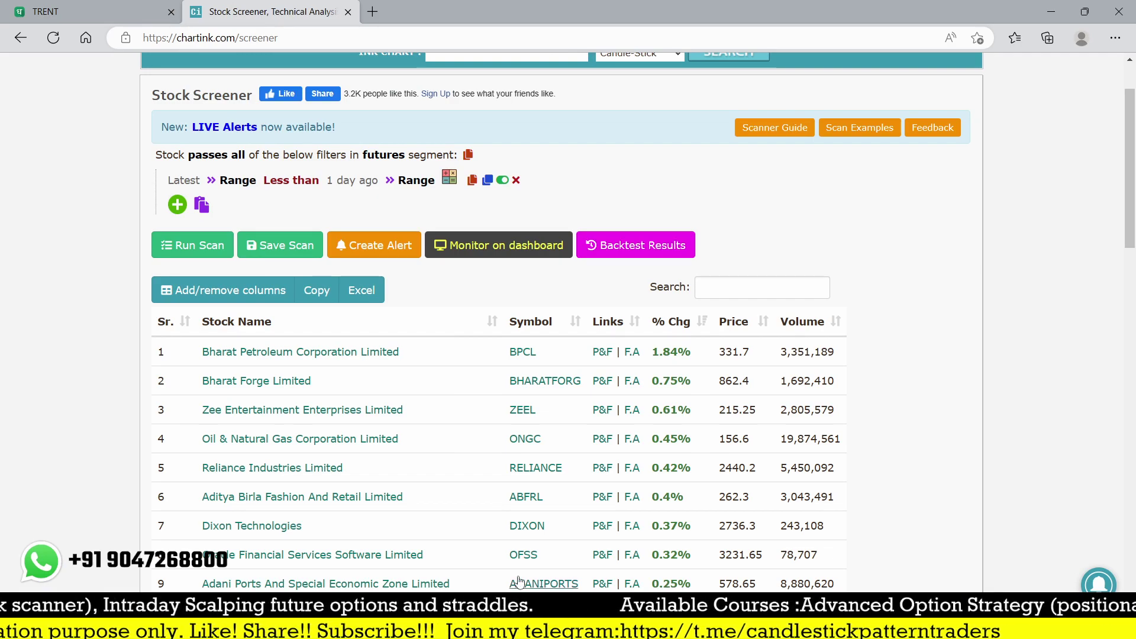
# Step: Add a second filter requiring Volume to be greater than another value
pyautogui.click(178, 205)
pyautogui.write('col')
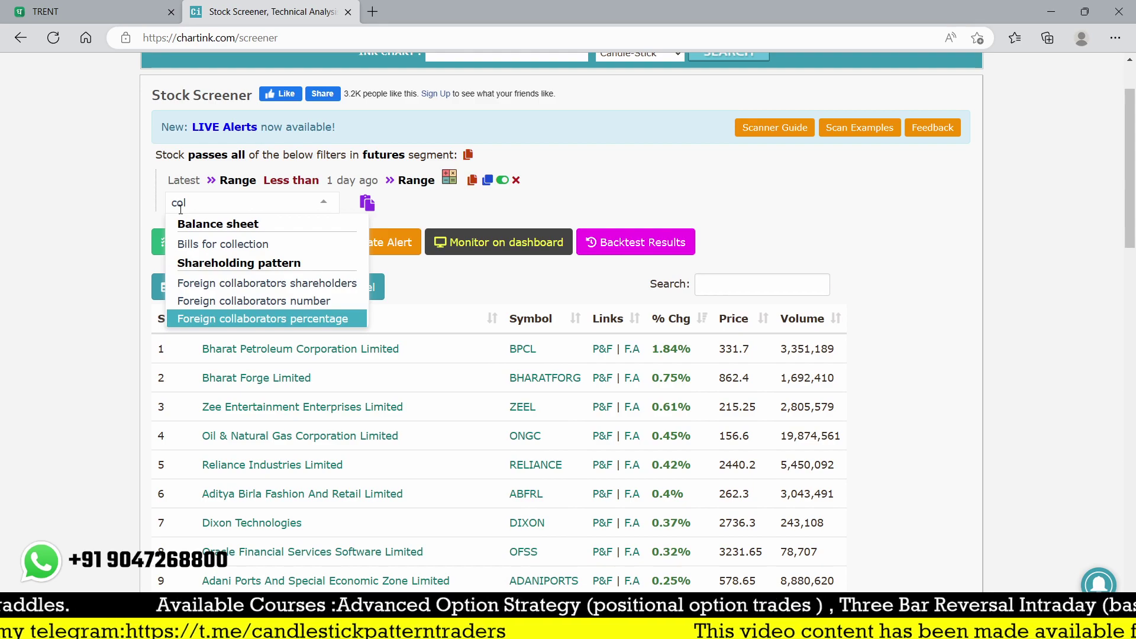
pyautogui.press('BackSpace')
pyautogui.press('BackSpace')
pyautogui.press('BackSpace')
pyautogui.write('vol')
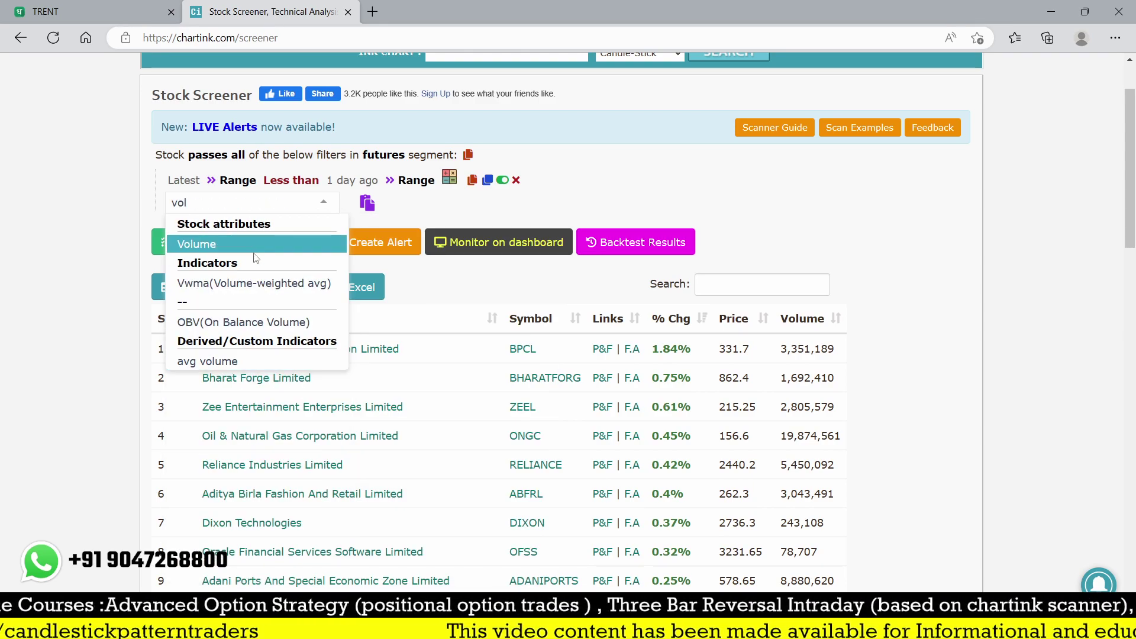
pyautogui.click(255, 247)
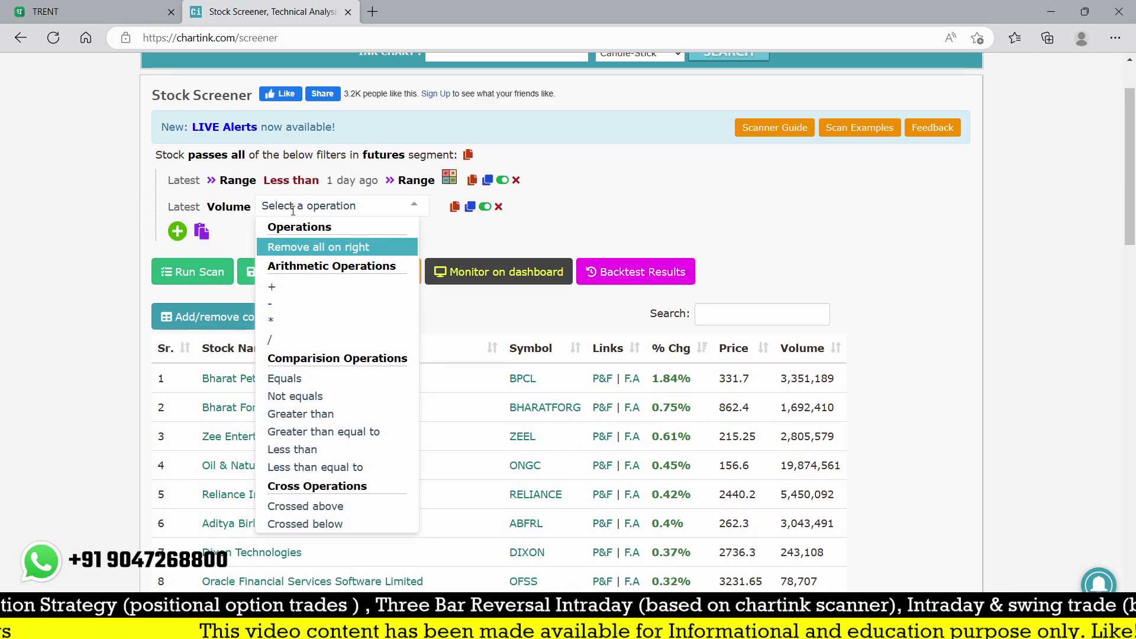
pyautogui.write('gre')
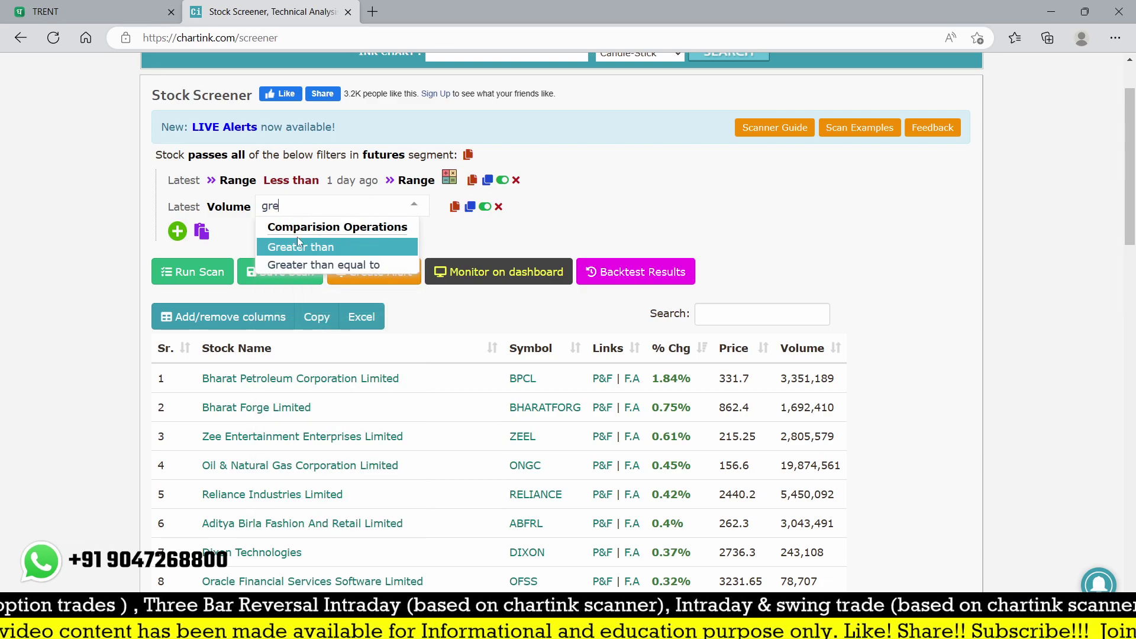
pyautogui.click(294, 250)
# Step: Compare against 1-day-ago Volume, rerun the scan, and scroll through the 10 results
pyautogui.write('vol')
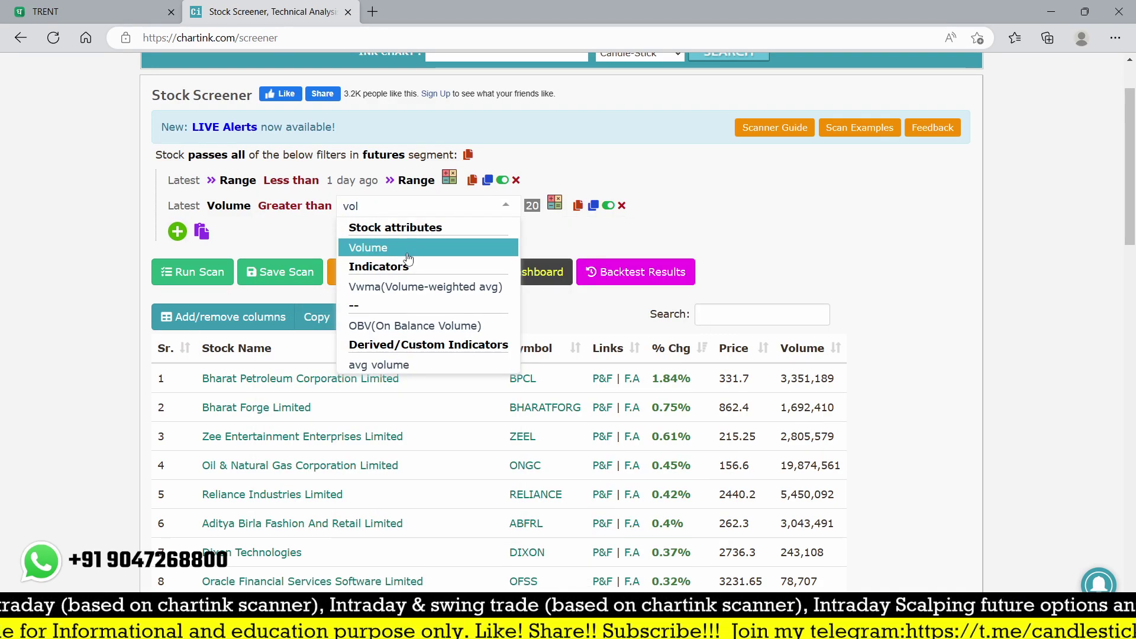
pyautogui.press('Return')
pyautogui.click(355, 206)
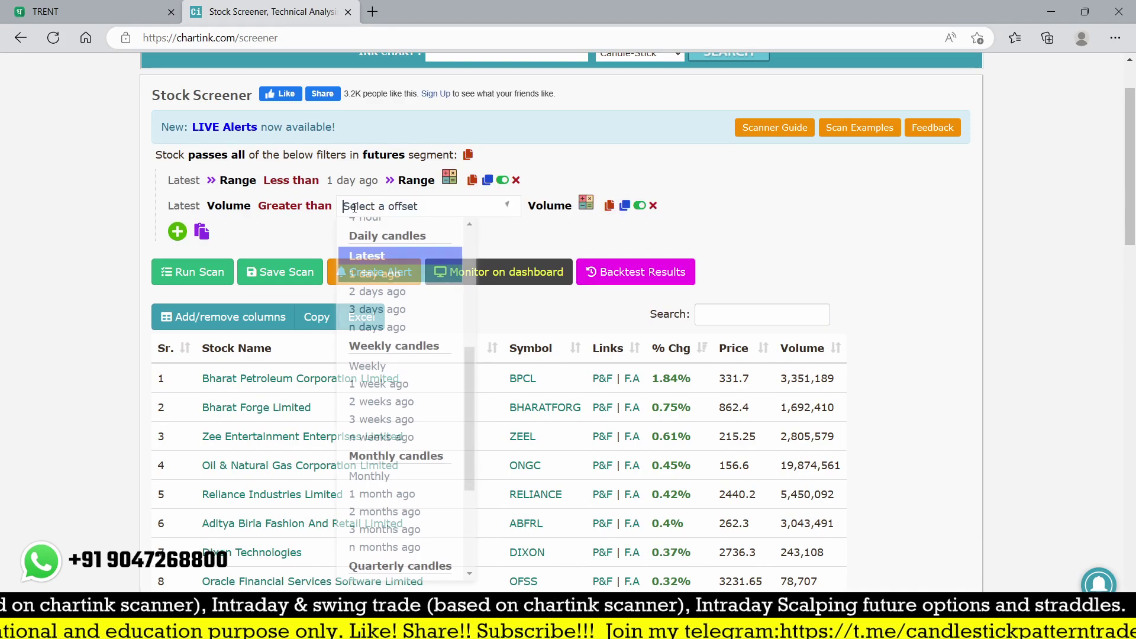
pyautogui.click(356, 274)
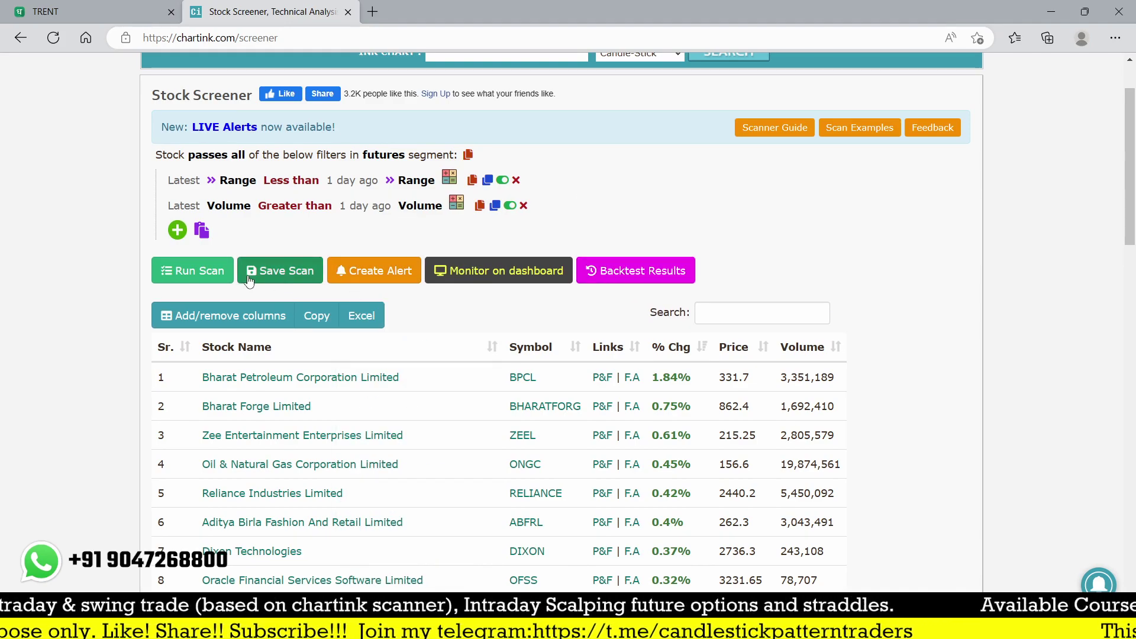
pyautogui.click(185, 276)
pyautogui.scroll(-7, 436, 357)
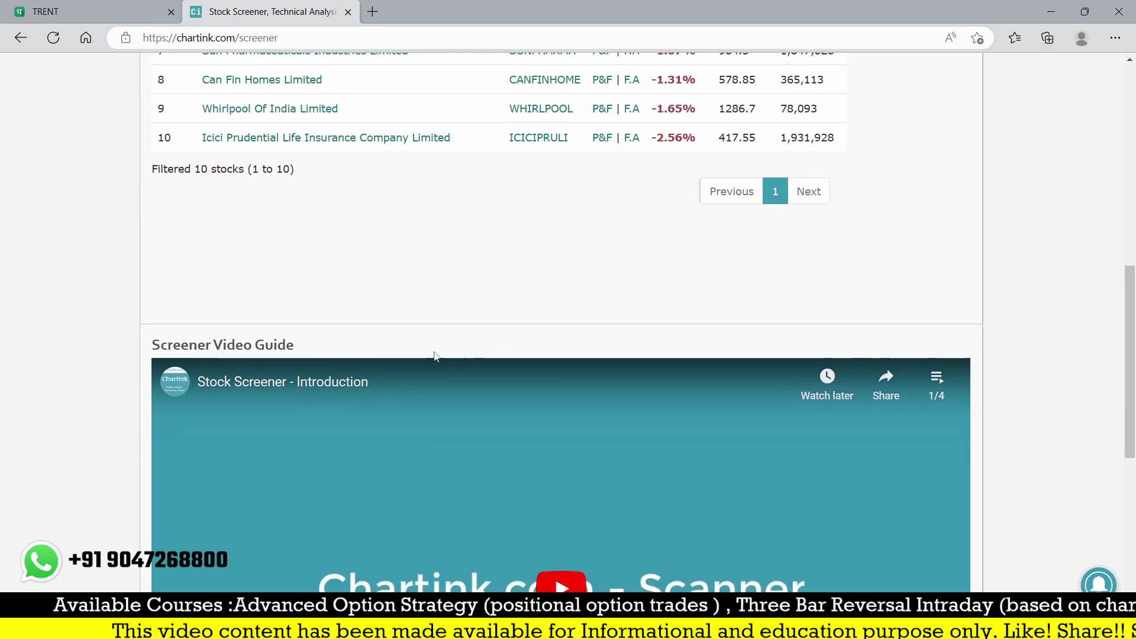
pyautogui.scroll(3, 435, 357)
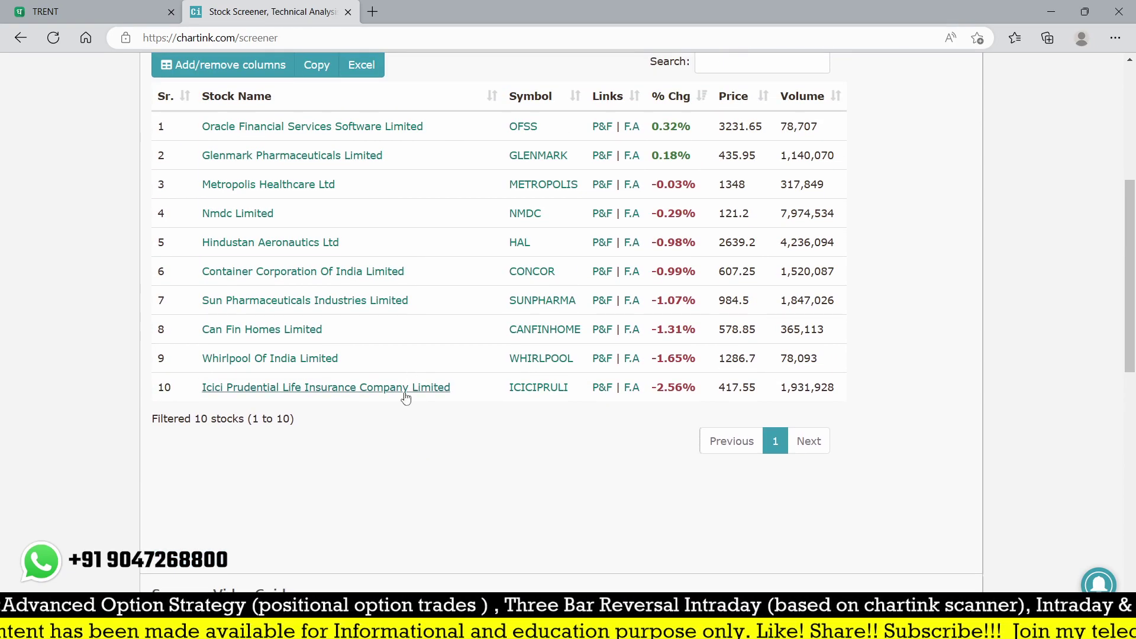
pyautogui.scroll(-7, 399, 471)
pyautogui.scroll(7, 360, 496)
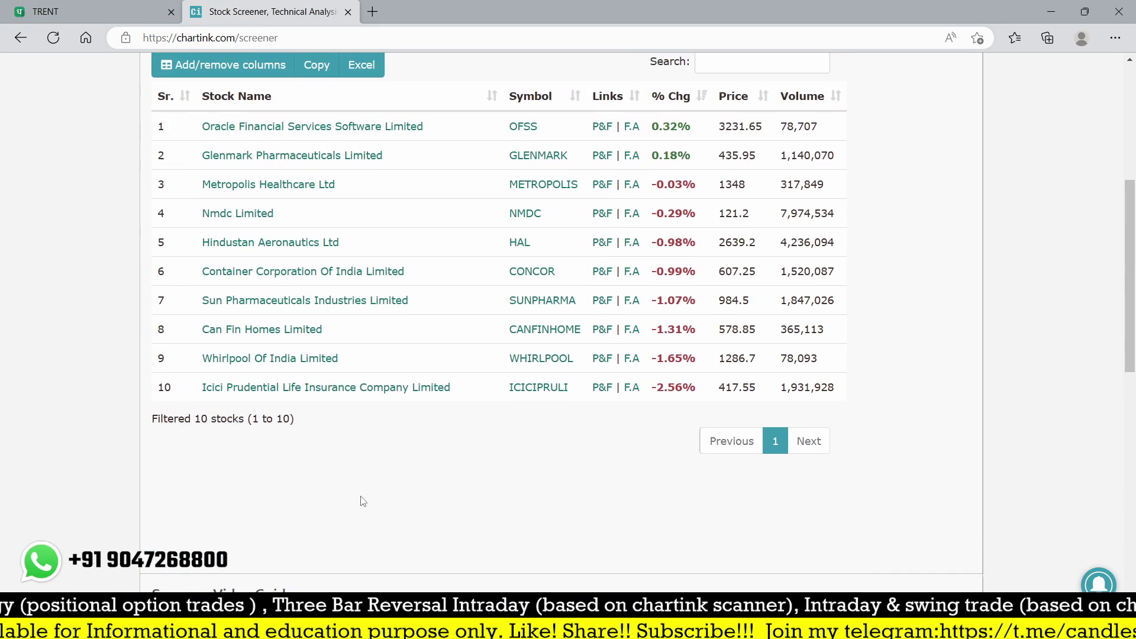
# Step: Open NMDC's NSE daily chart in Dhan, zoom out, then return to the 10 Chartink results
pyautogui.click(95, 12)
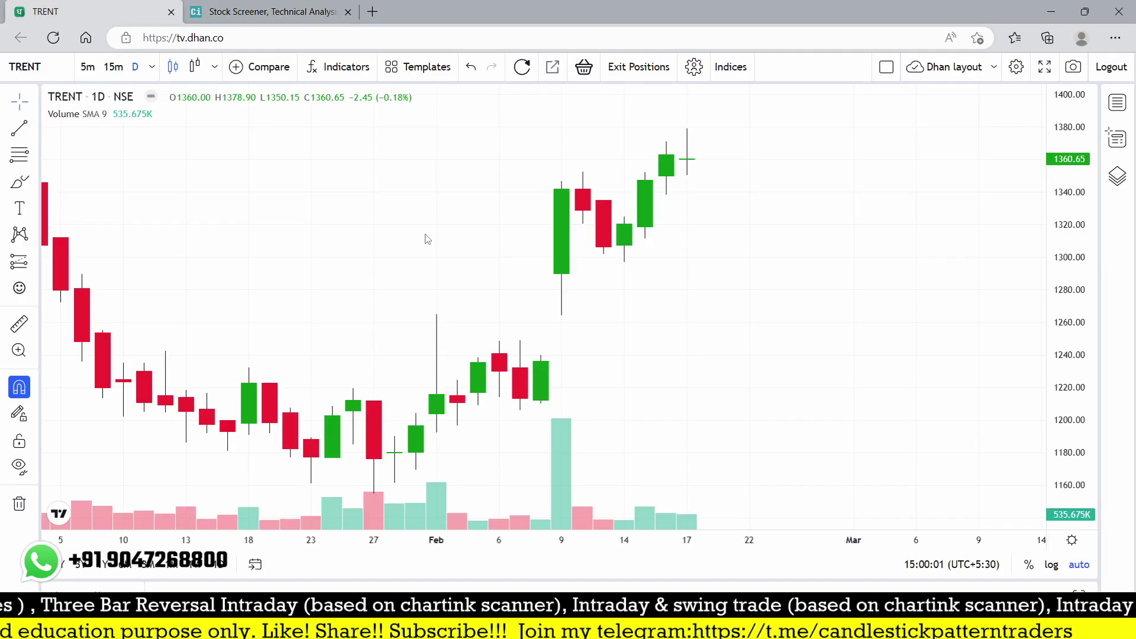
pyautogui.write('NMDC')
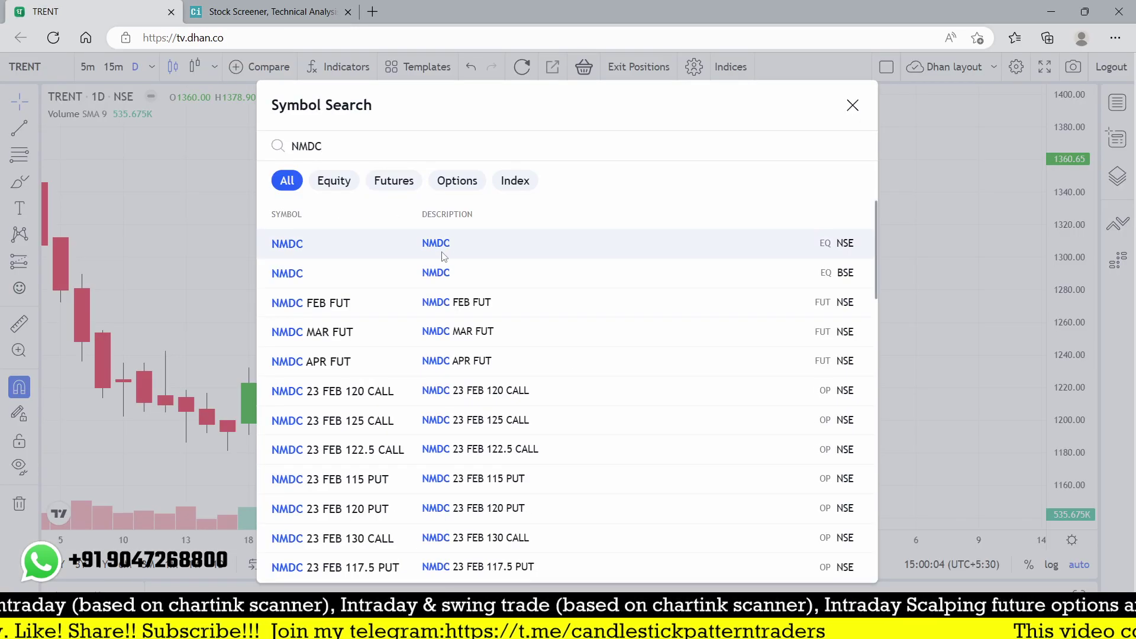
pyautogui.click(439, 254)
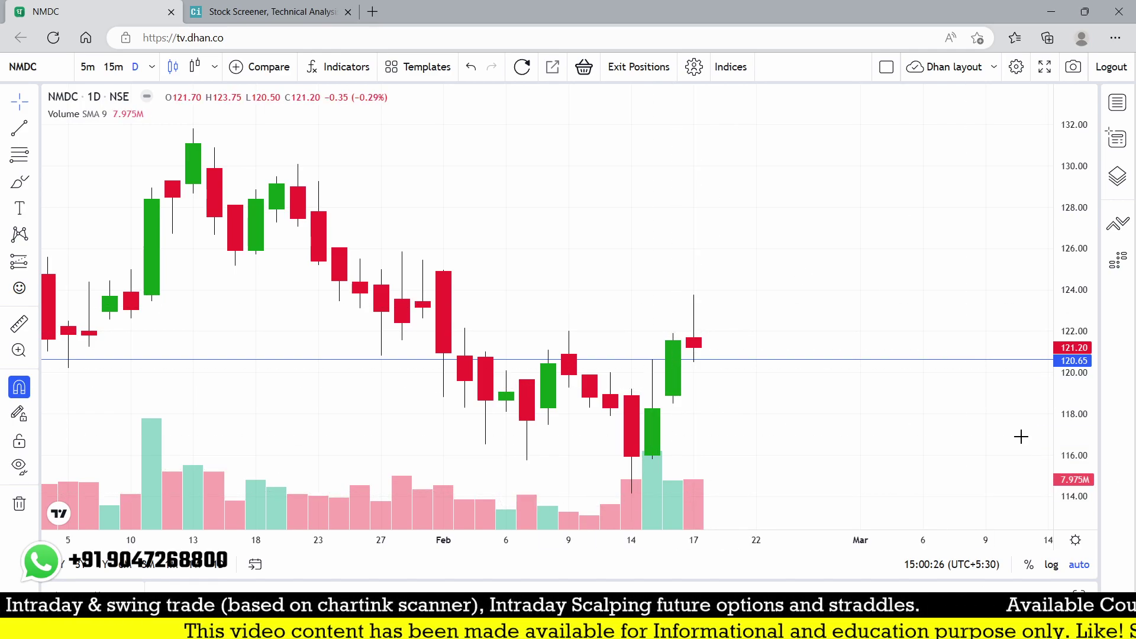
pyautogui.scroll(-1, 408, 304)
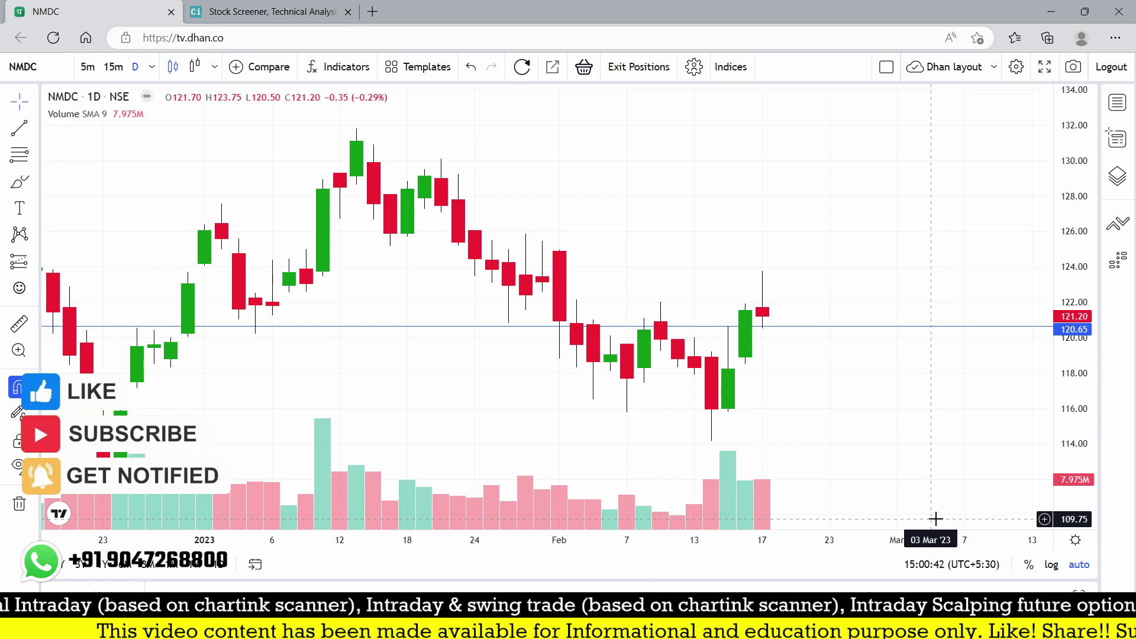
pyautogui.click(270, 11)
pyautogui.scroll(7, 387, 468)
pyautogui.scroll(-2, 388, 468)
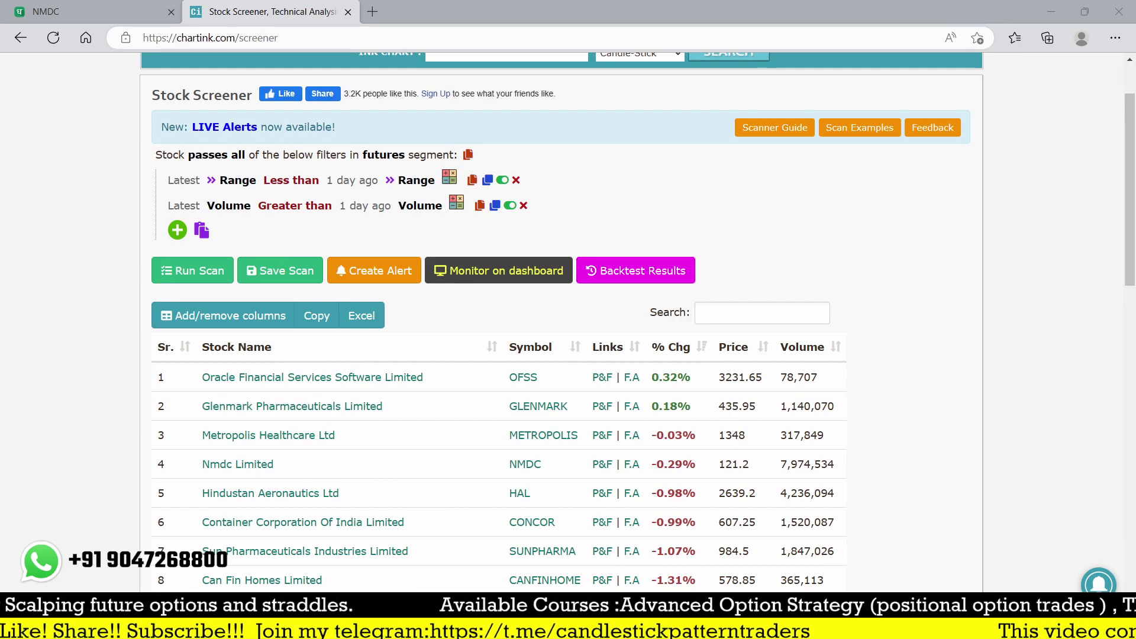
# Step: Multiply the volume filter's 1-day-ago Volume by the number 2
pyautogui.scroll(1, 402, 272)
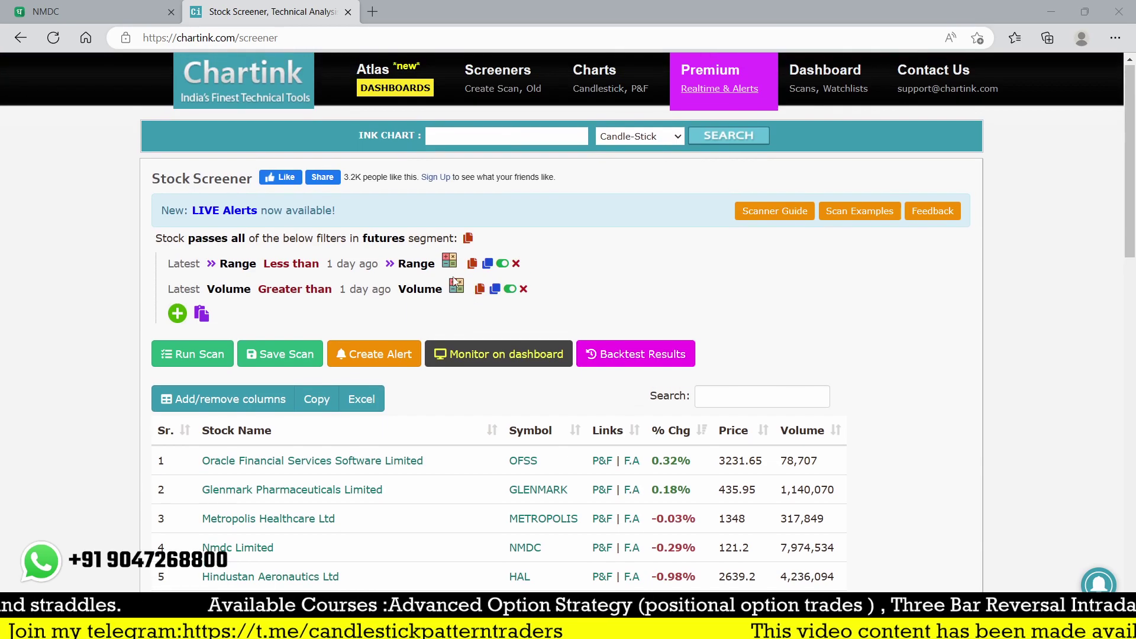
pyautogui.click(457, 289)
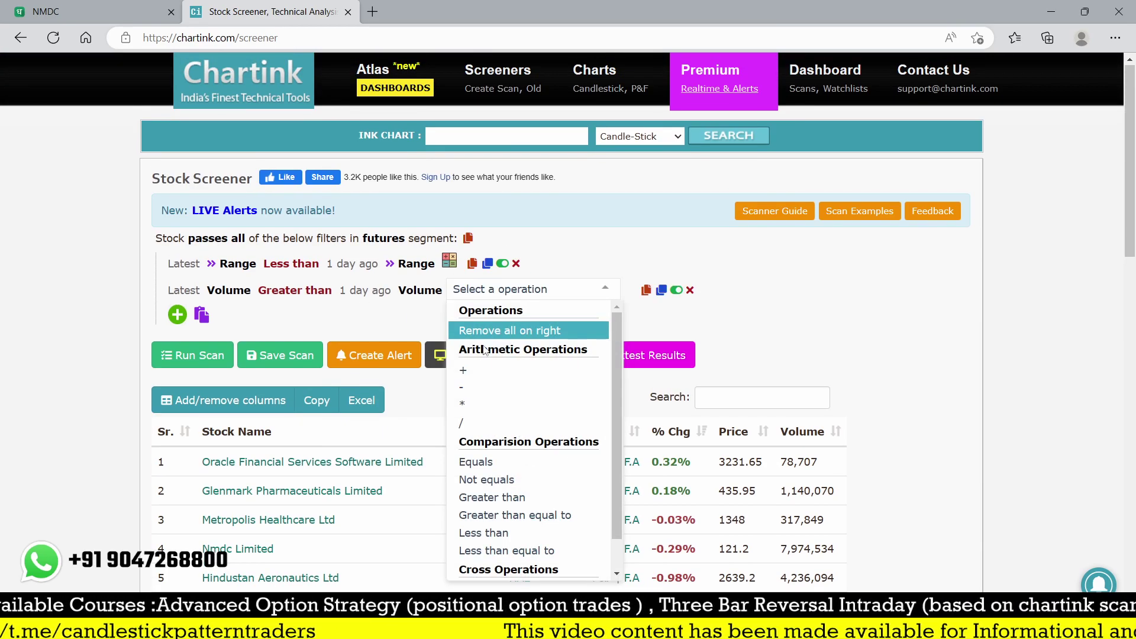
pyautogui.click(482, 408)
pyautogui.click(518, 284)
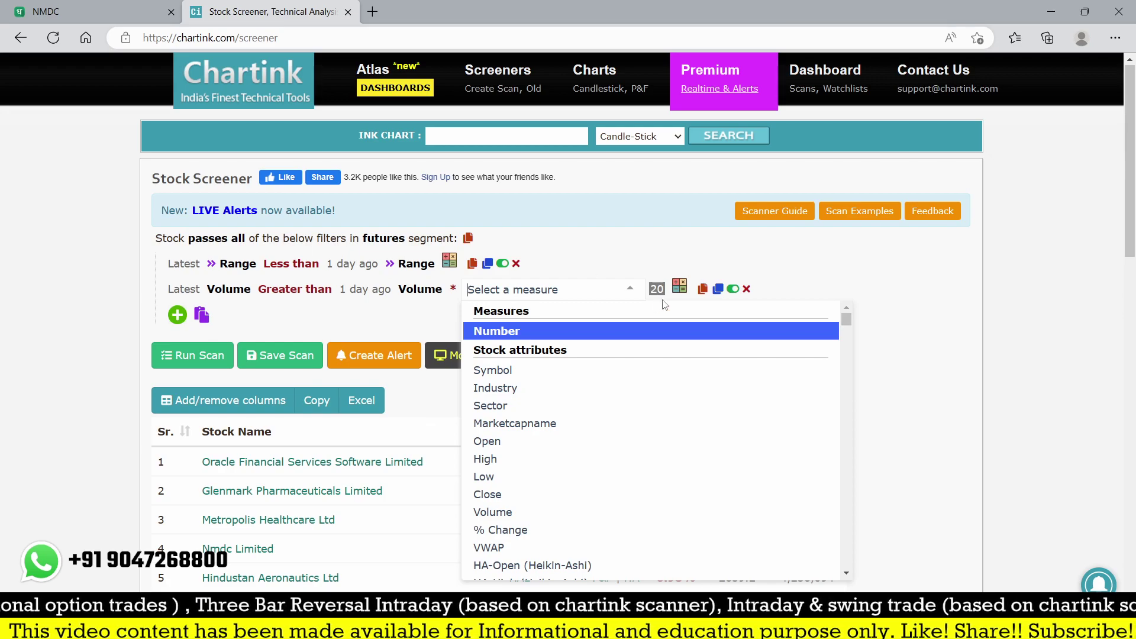
pyautogui.click(574, 335)
pyautogui.click(524, 290)
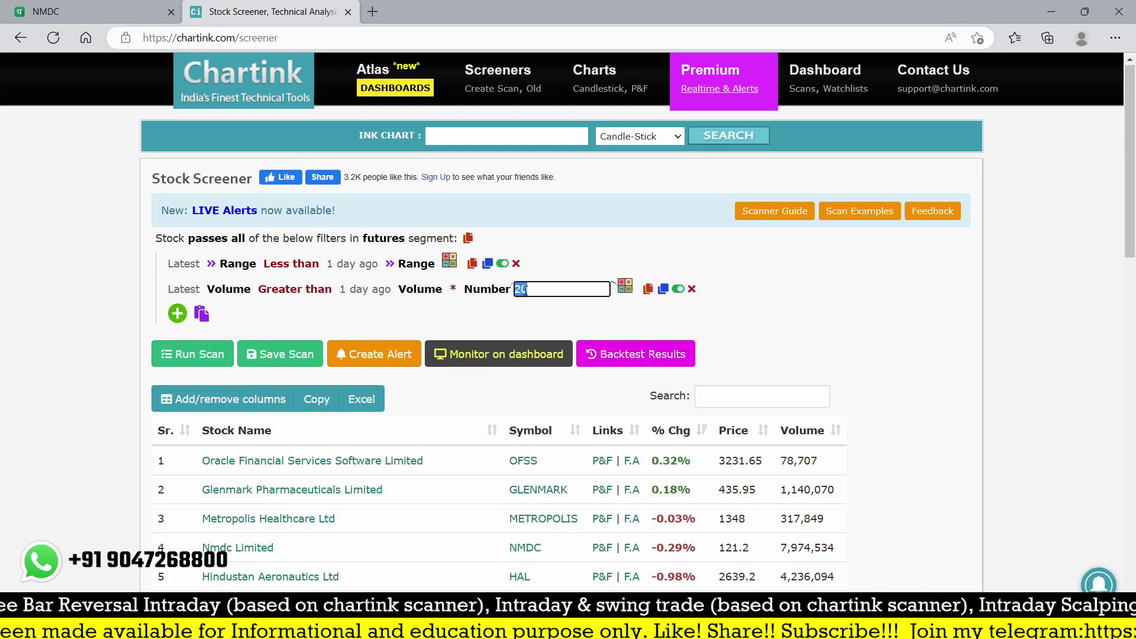
pyautogui.write('2')
pyautogui.click(767, 311)
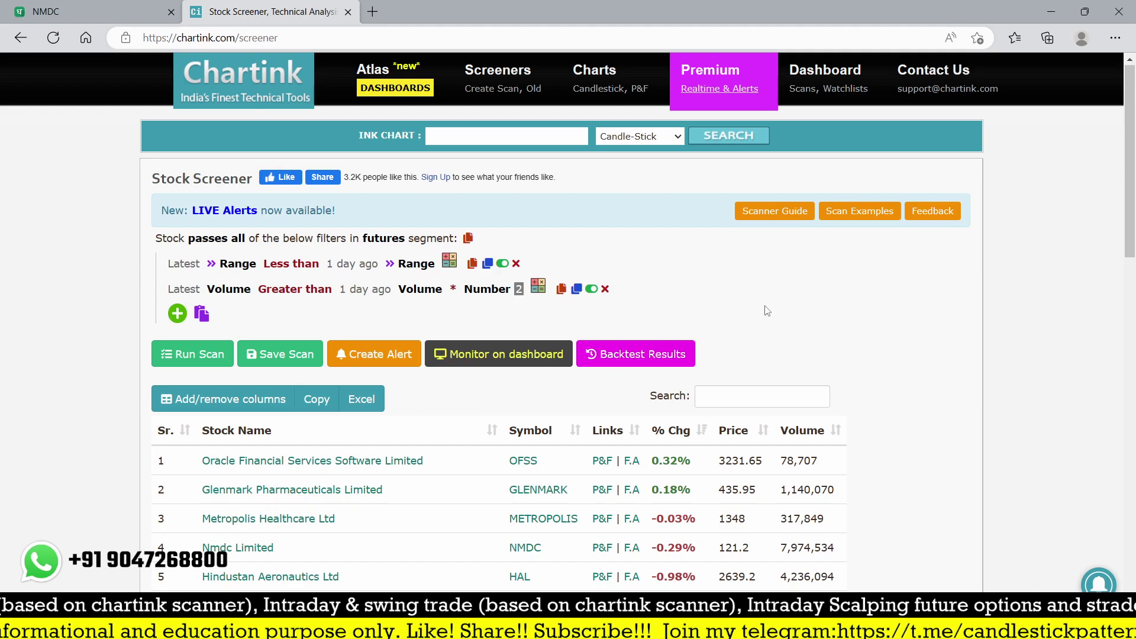
# Step: Rerun the futures scan and scroll the results, which now list no stocks
pyautogui.click(207, 354)
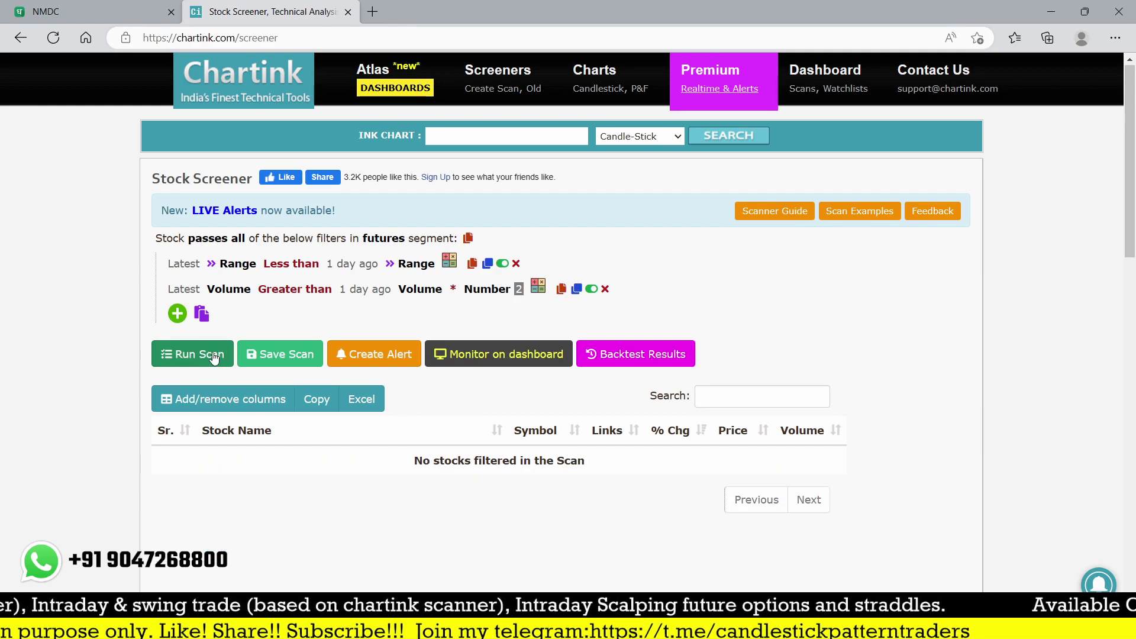
pyautogui.scroll(-10, 627, 408)
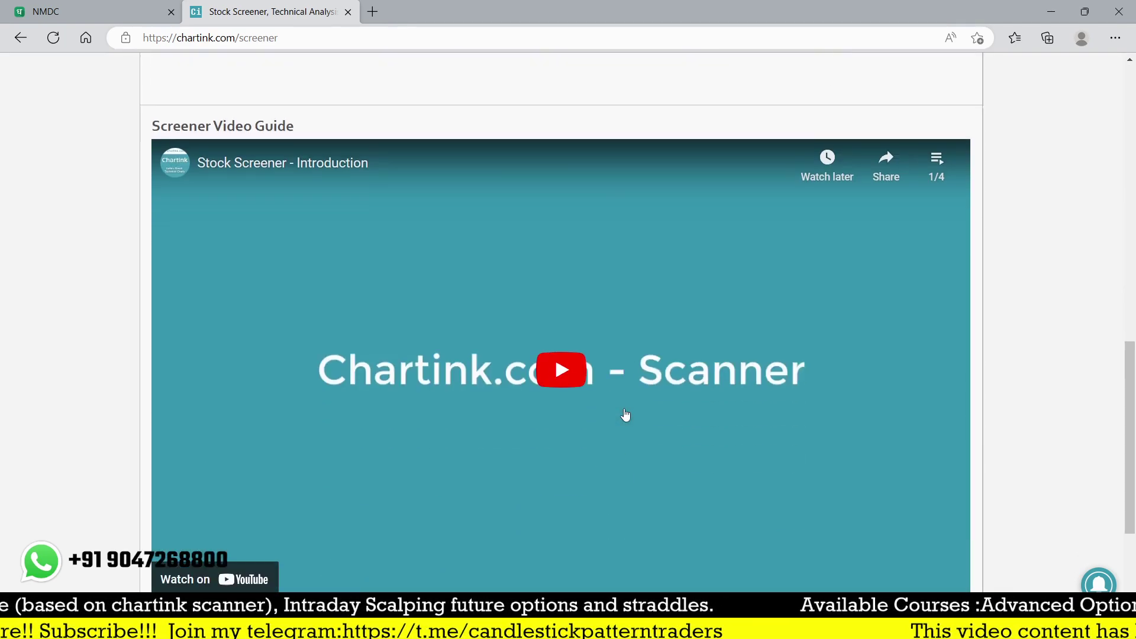
pyautogui.scroll(-3, 626, 416)
pyautogui.scroll(15, 580, 465)
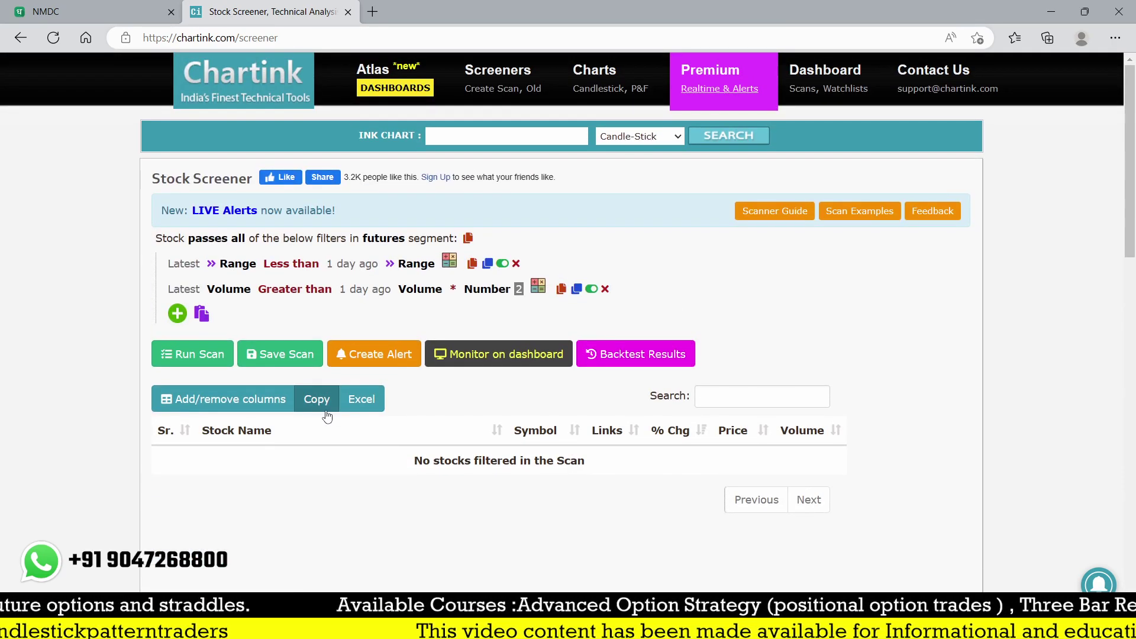
# Step: Save the scan with the name 'Breakout stocks for tomorrow - Trade with Hey Yes'
pyautogui.click(277, 355)
pyautogui.scroll(3, 527, 398)
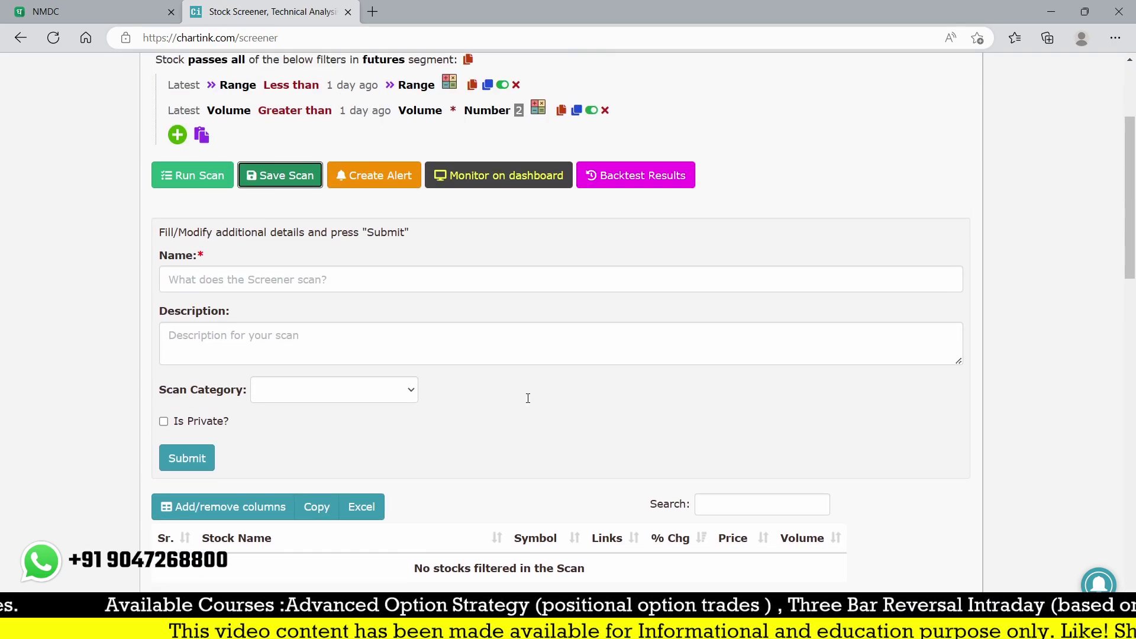
pyautogui.click(301, 275)
pyautogui.write('Breakout st')
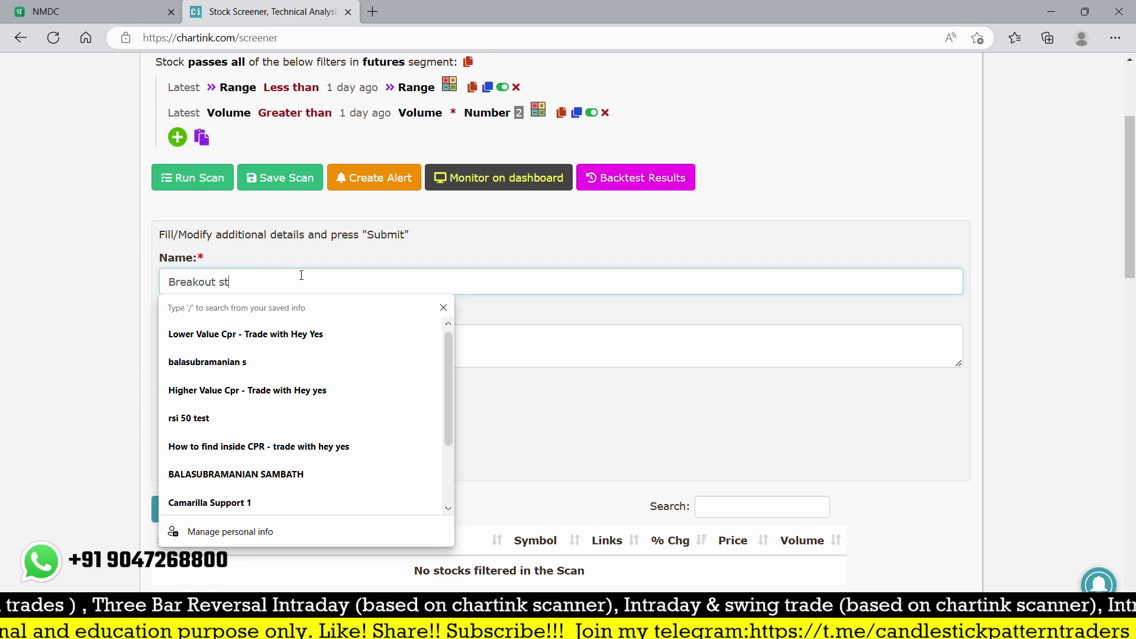
pyautogui.write('omorrow - Trade witb')
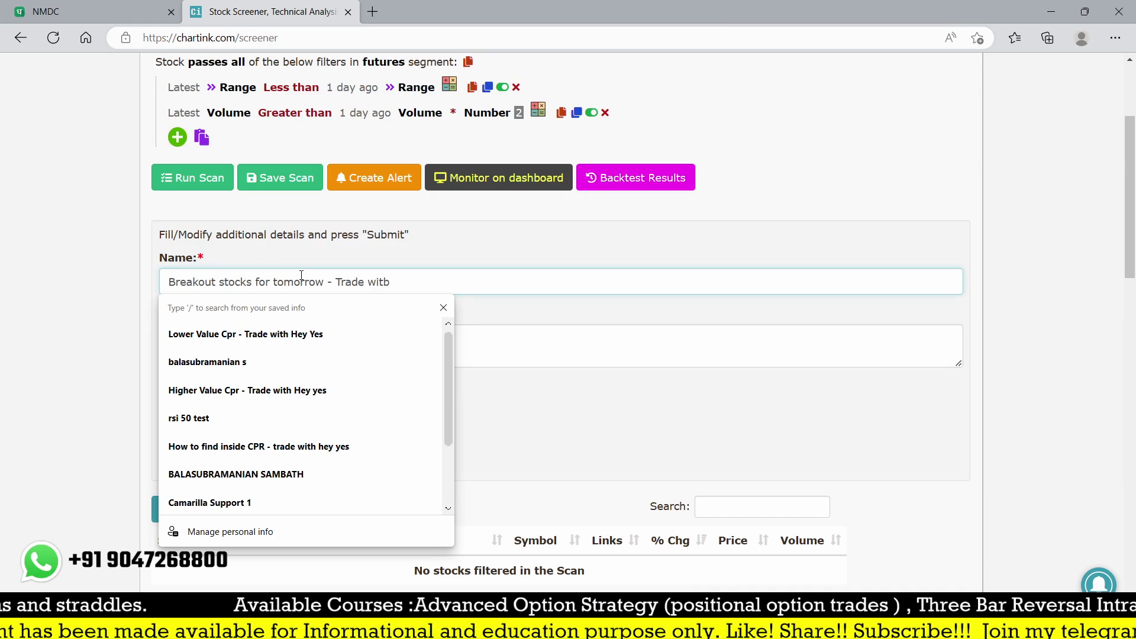
pyautogui.write('ey Yes')
pyautogui.press('Tab')
pyautogui.click(181, 460)
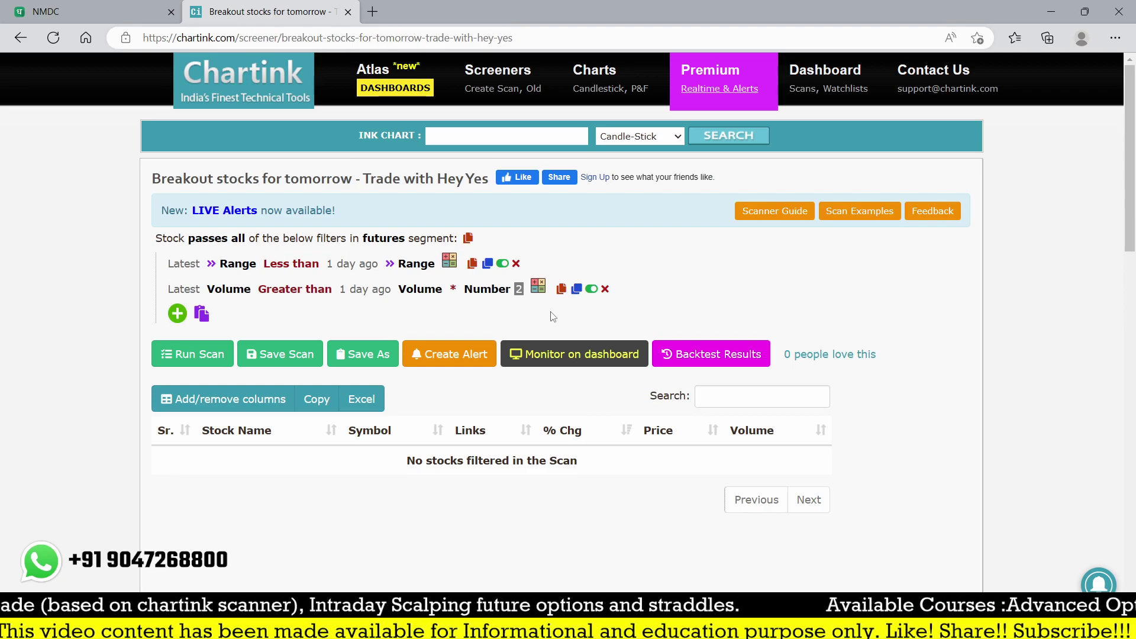
# Step: Scroll to Backtest Results and list the nine stocks caught on 16-02-2023
pyautogui.scroll(-10, 552, 321)
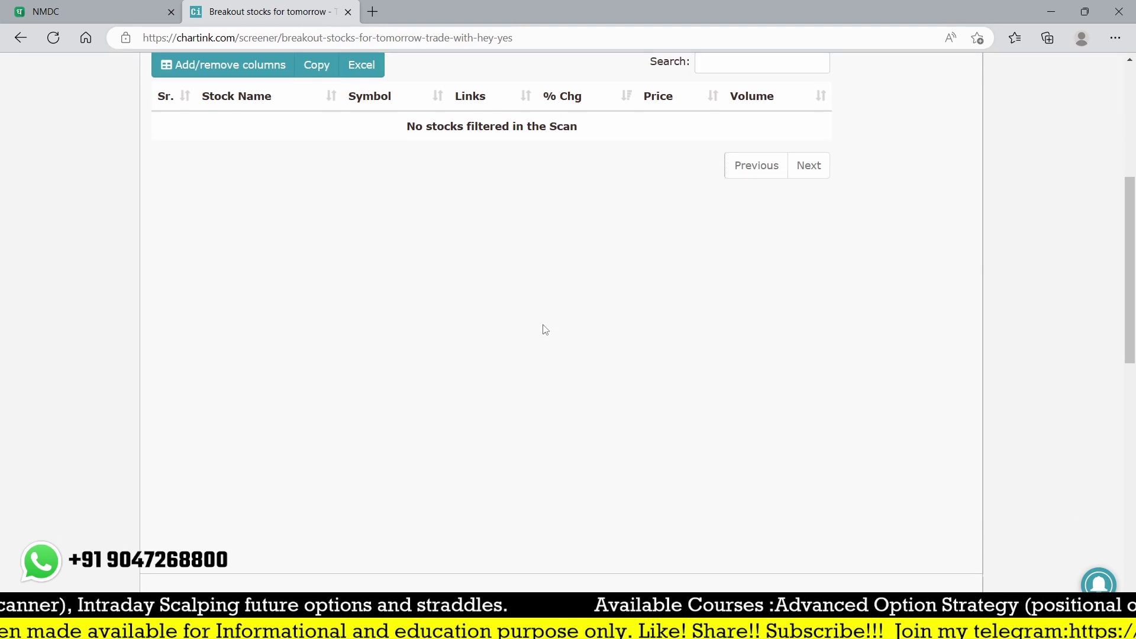
pyautogui.scroll(-3, 535, 345)
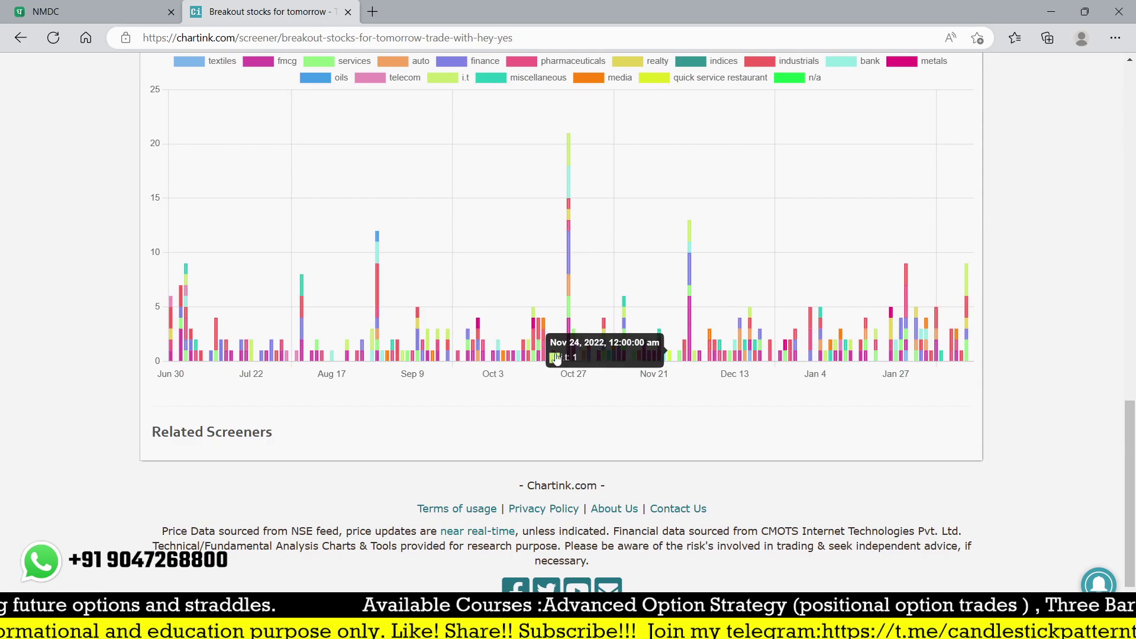
pyautogui.click(968, 352)
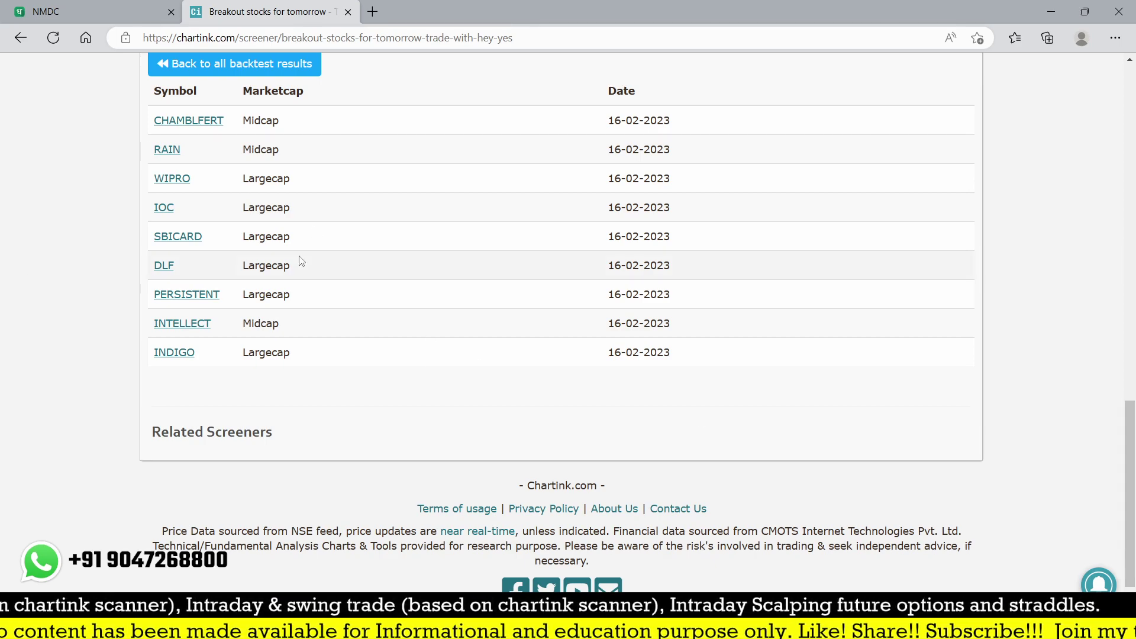
# Step: Chart CHAMBAL FERTILISERS & CHEMICALS (NSE) in Dhan, closing 293.25, then return to Chartink's backtest list
pyautogui.click(87, 16)
pyautogui.write('CHAM')
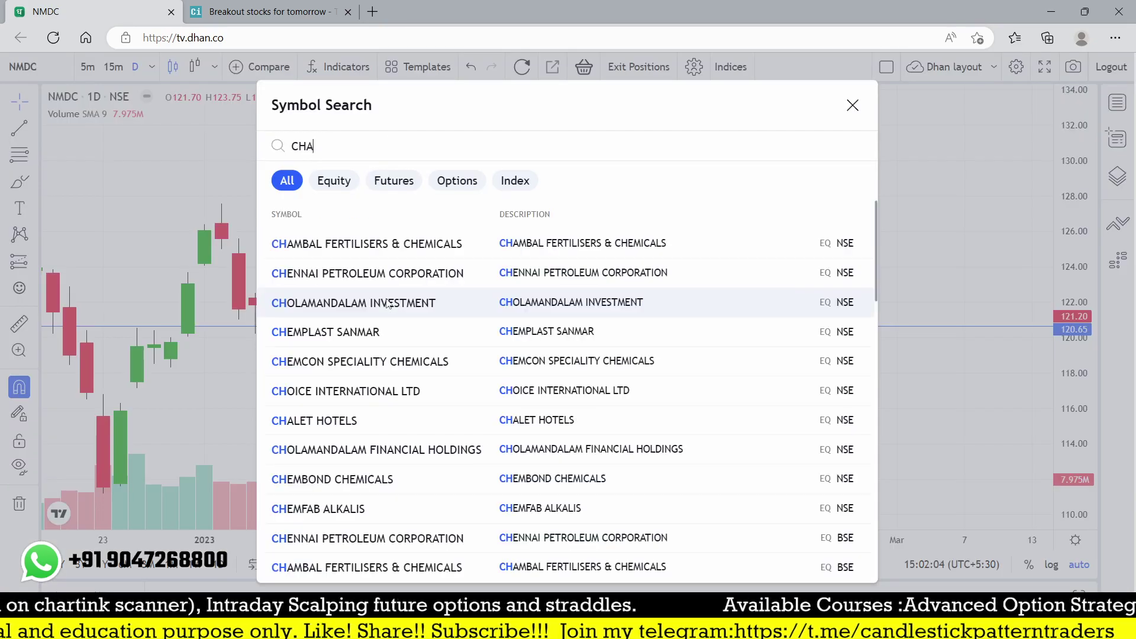
pyautogui.click(442, 258)
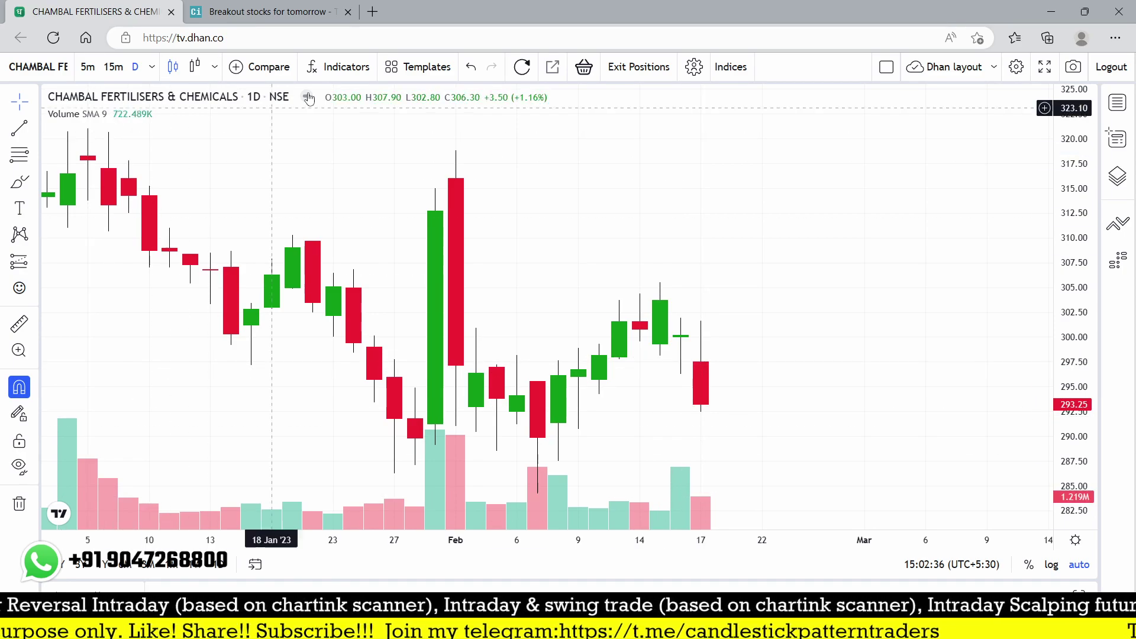
pyautogui.click(230, 7)
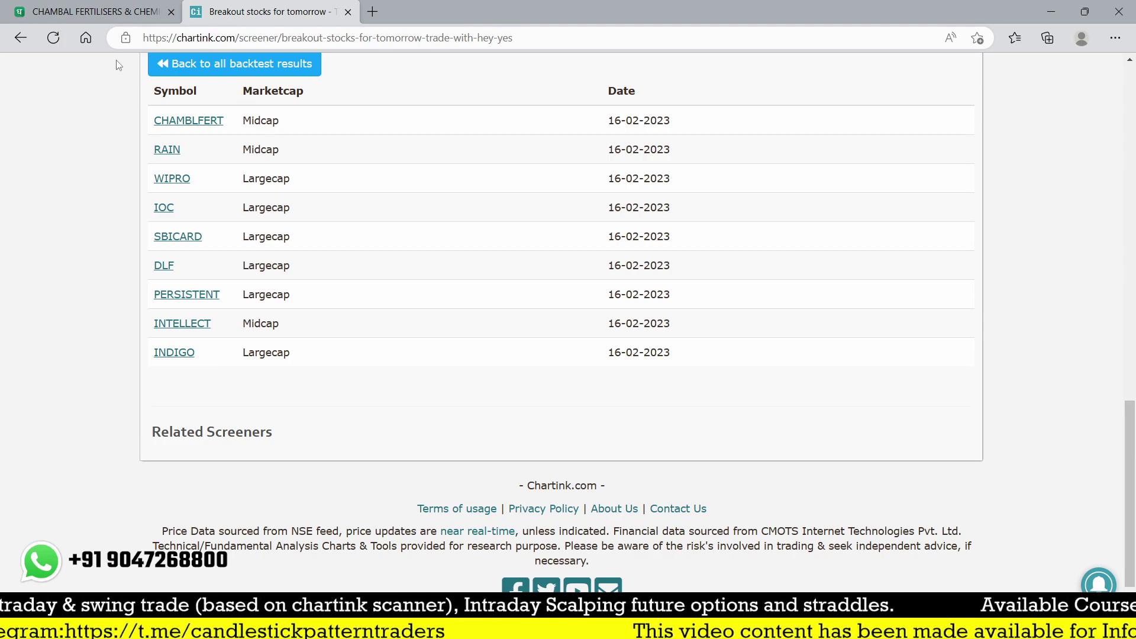
# Step: Look up SBI CARDS in Dhan's symbol search and review its daily chart
pyautogui.hotkey('ctrl', 'Tab')
pyautogui.write('SBI')
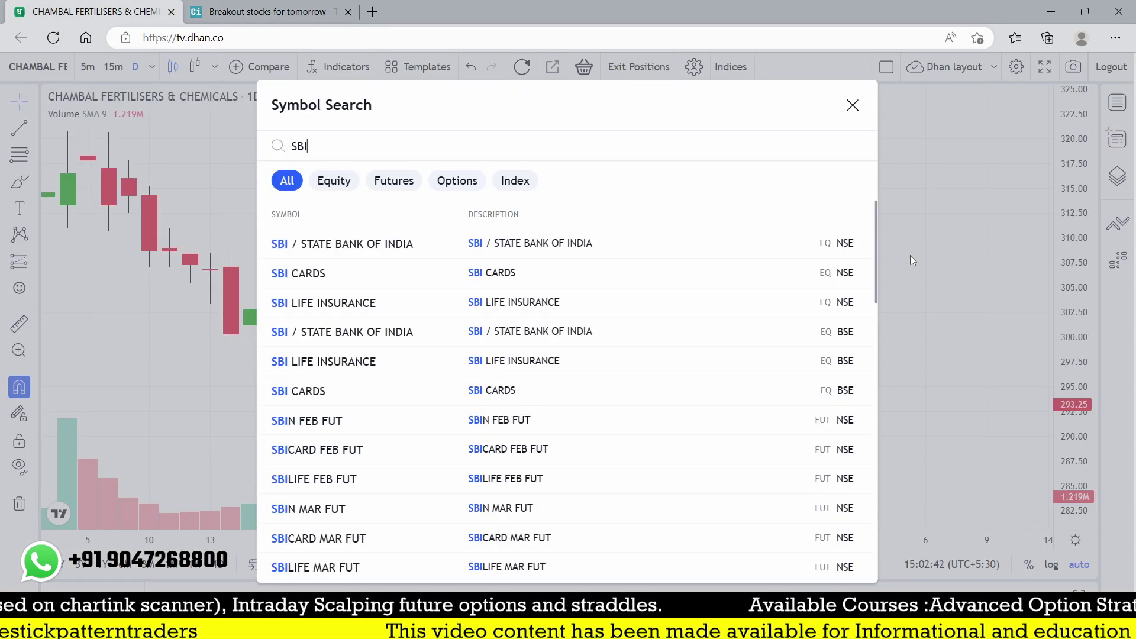
pyautogui.press('Escape')
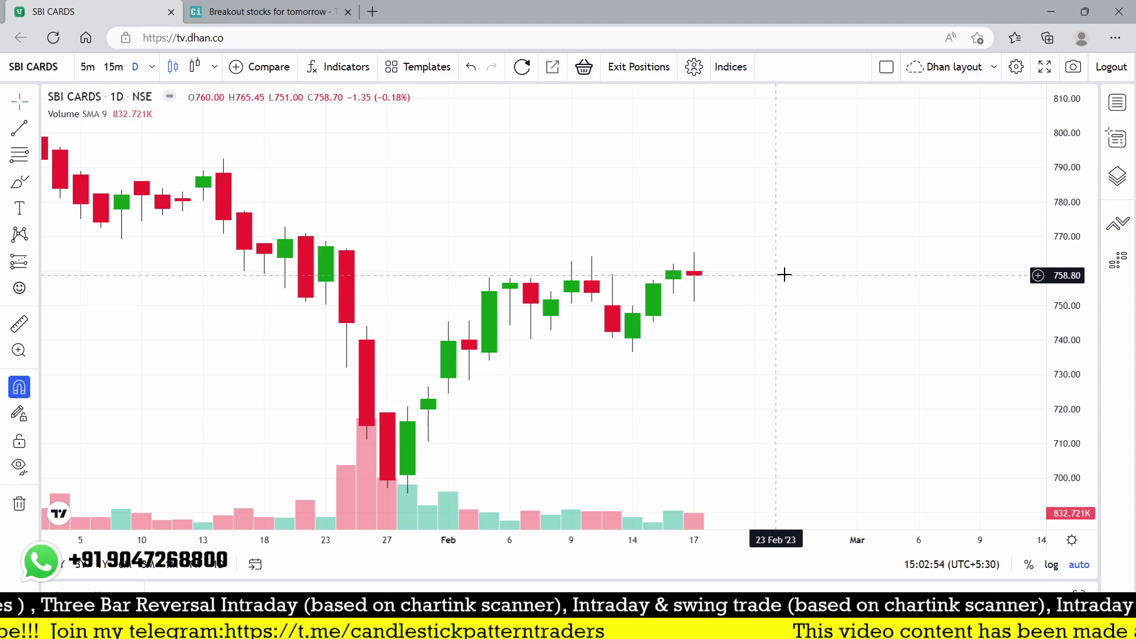
pyautogui.click(319, 11)
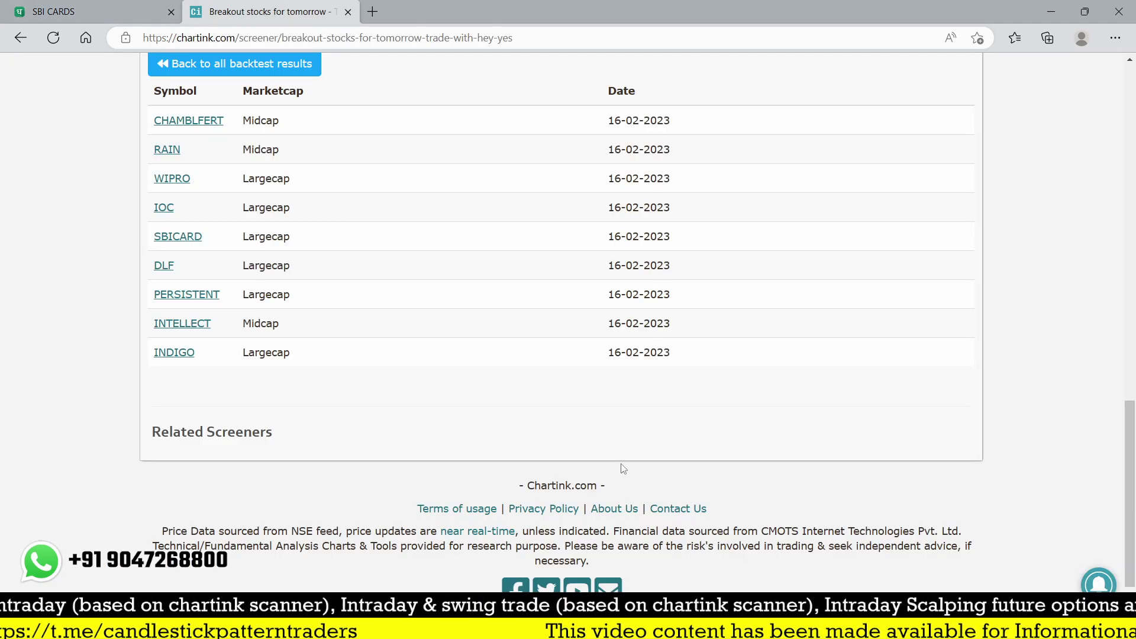
pyautogui.click(89, 12)
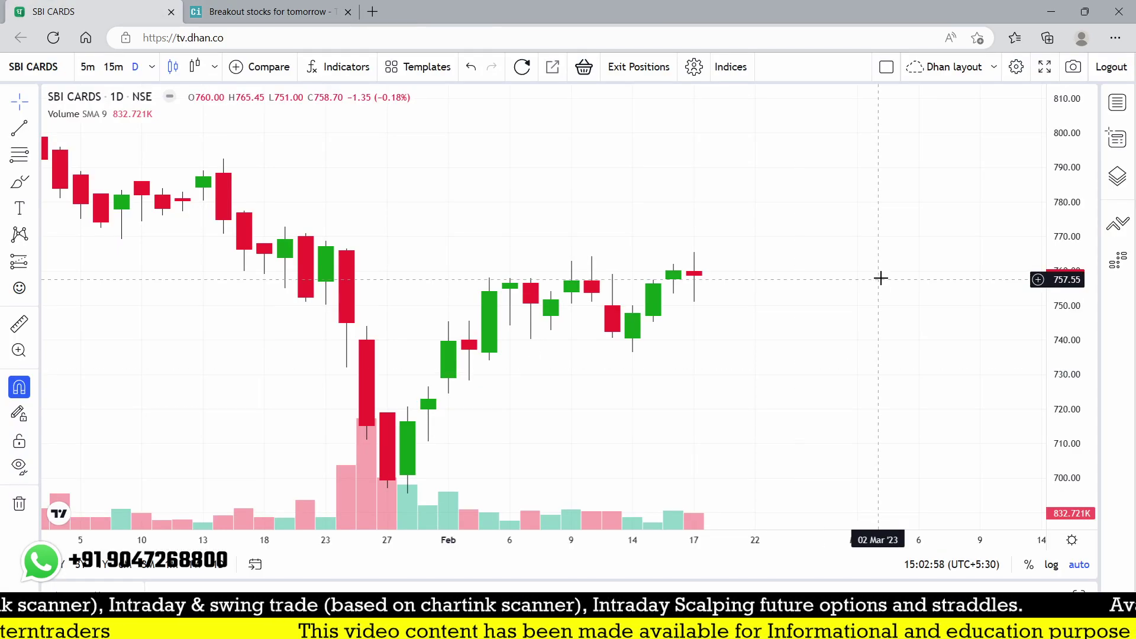
# Step: Chart DLF on NSE, closing 364.55, then return to Chartink's saved scan filters
pyautogui.write('DLF')
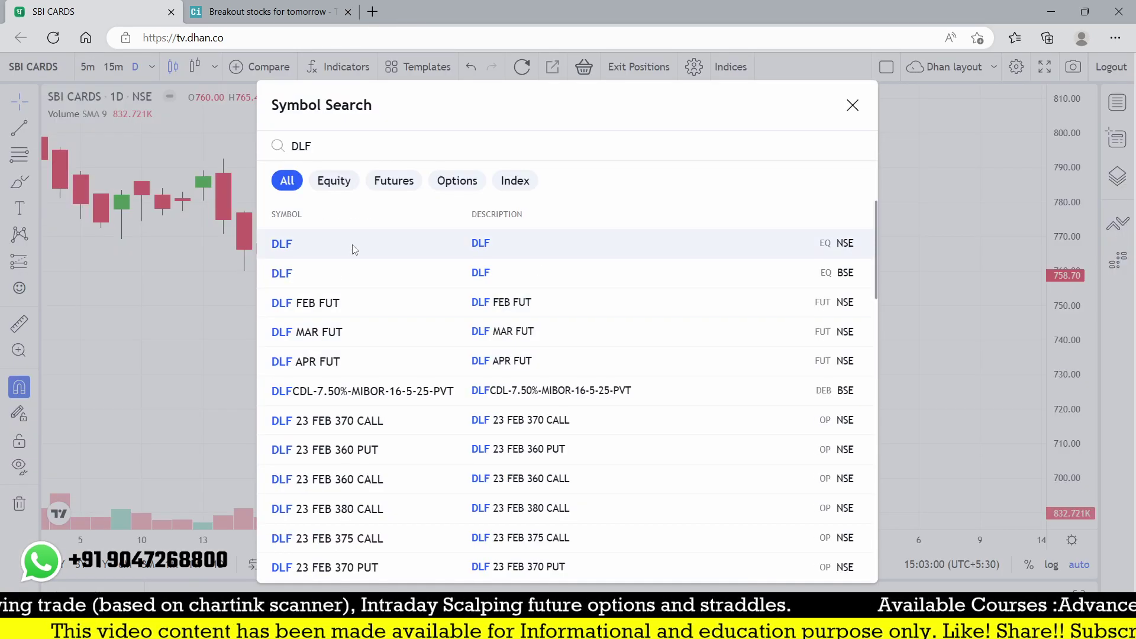
pyautogui.click(358, 247)
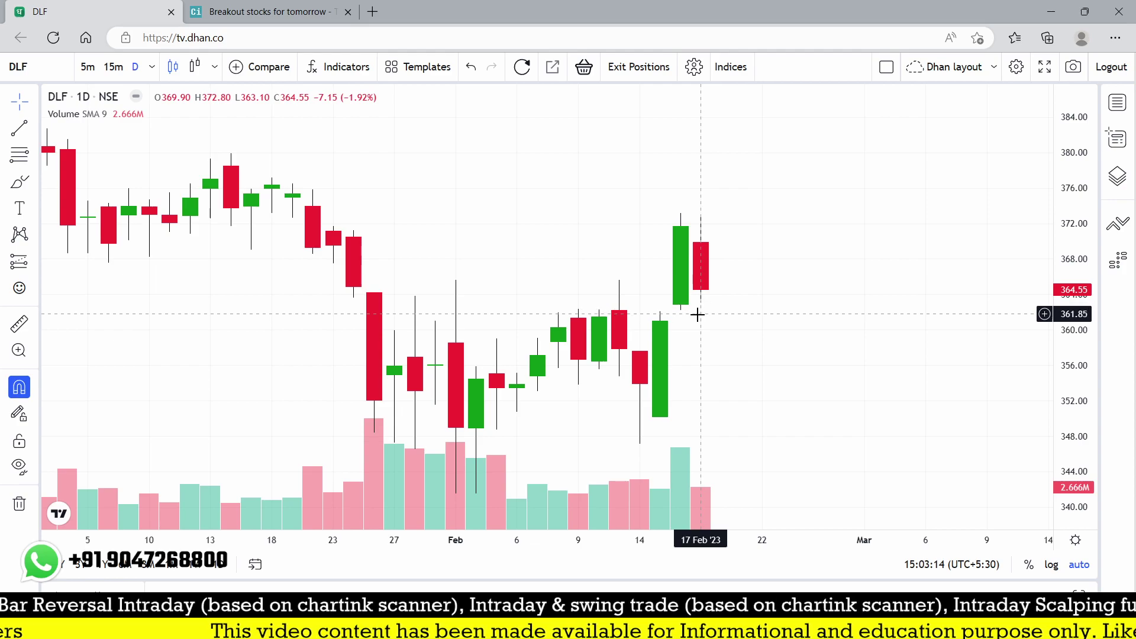
pyautogui.scroll(-3, 784, 295)
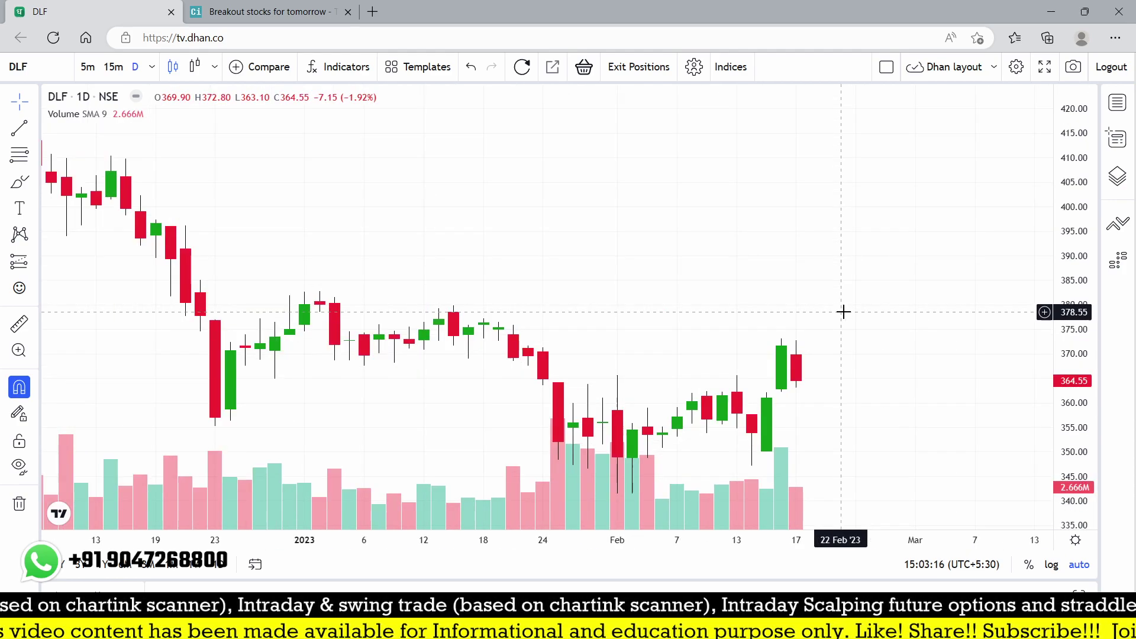
pyautogui.scroll(3, 77, 391)
pyautogui.scroll(-2, 621, 167)
pyautogui.scroll(3, 446, 208)
pyautogui.scroll(-2, 447, 208)
pyautogui.hotkey('ctrl', 'Tab')
pyautogui.scroll(10, 651, 393)
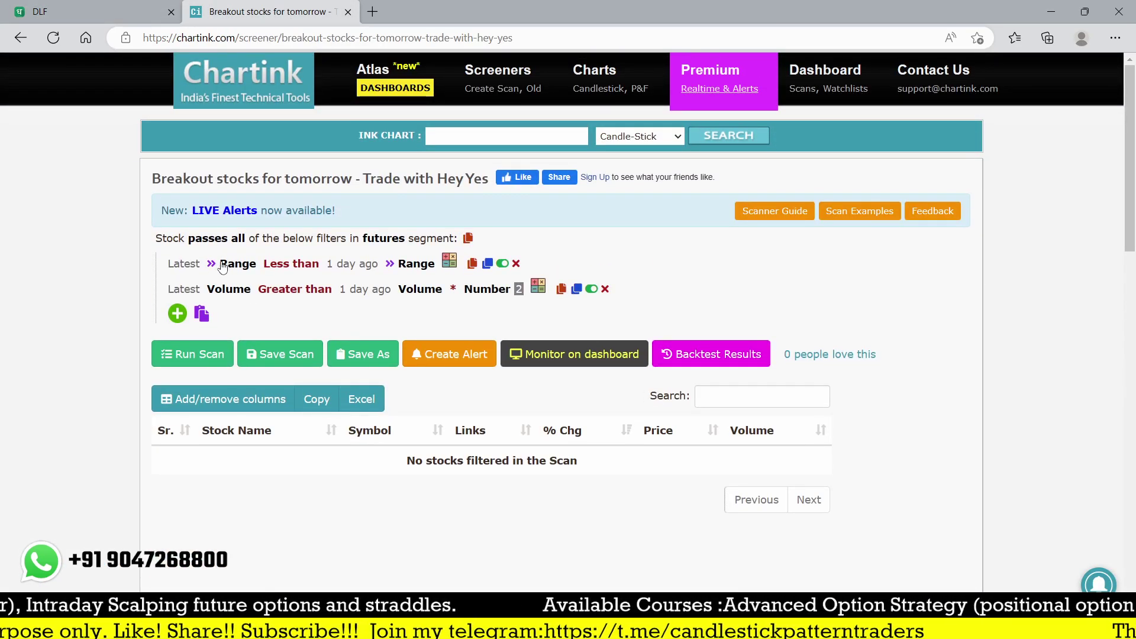
# Step: Make the Range filter multiply the previous range by the number 2, then run the scan
pyautogui.click(454, 266)
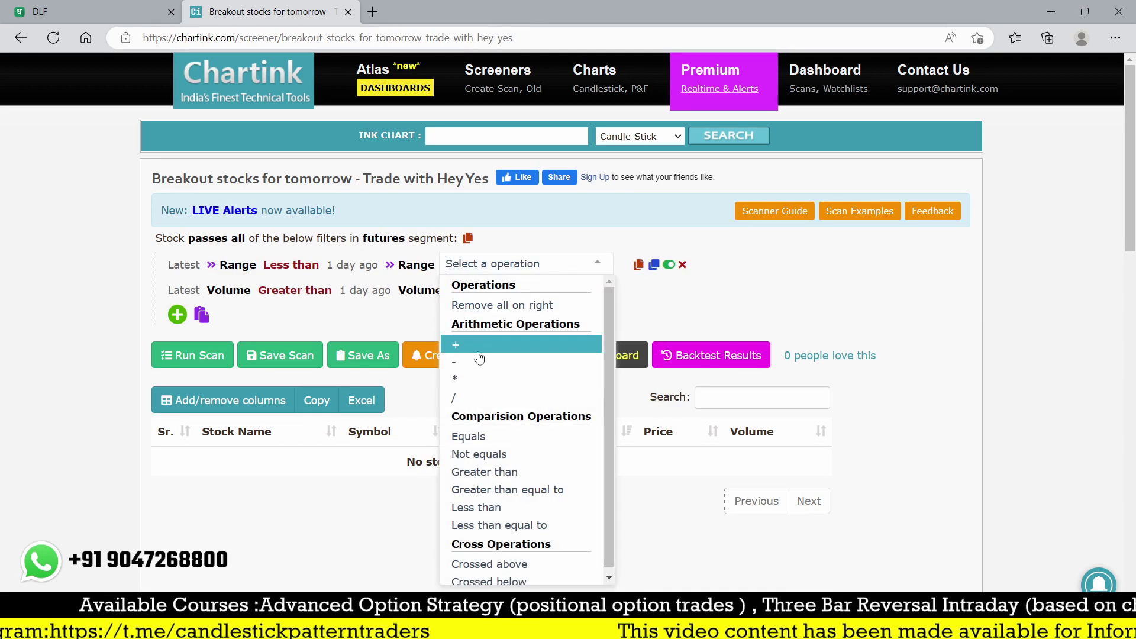
pyautogui.click(464, 379)
pyautogui.click(563, 303)
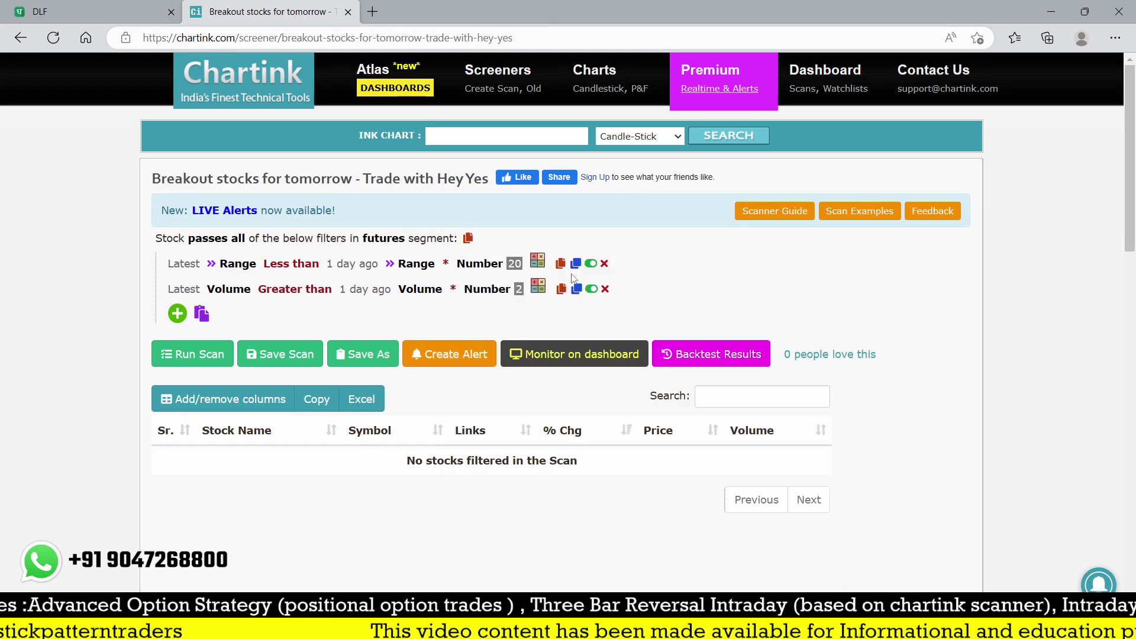
pyautogui.click(515, 265)
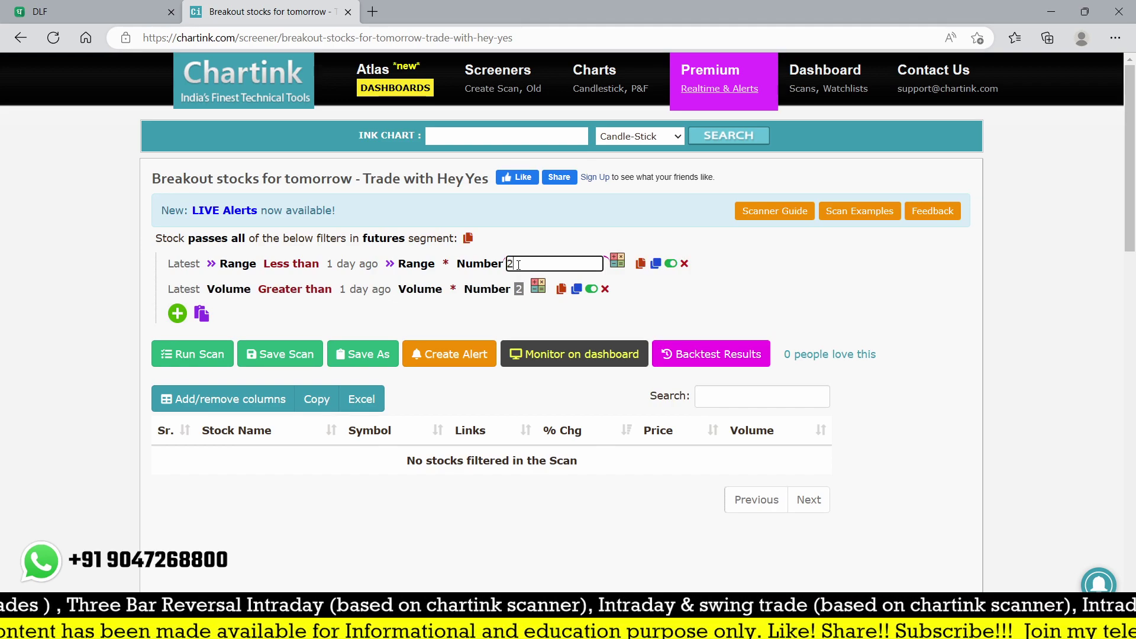
pyautogui.write('2')
pyautogui.click(743, 269)
pyautogui.click(167, 360)
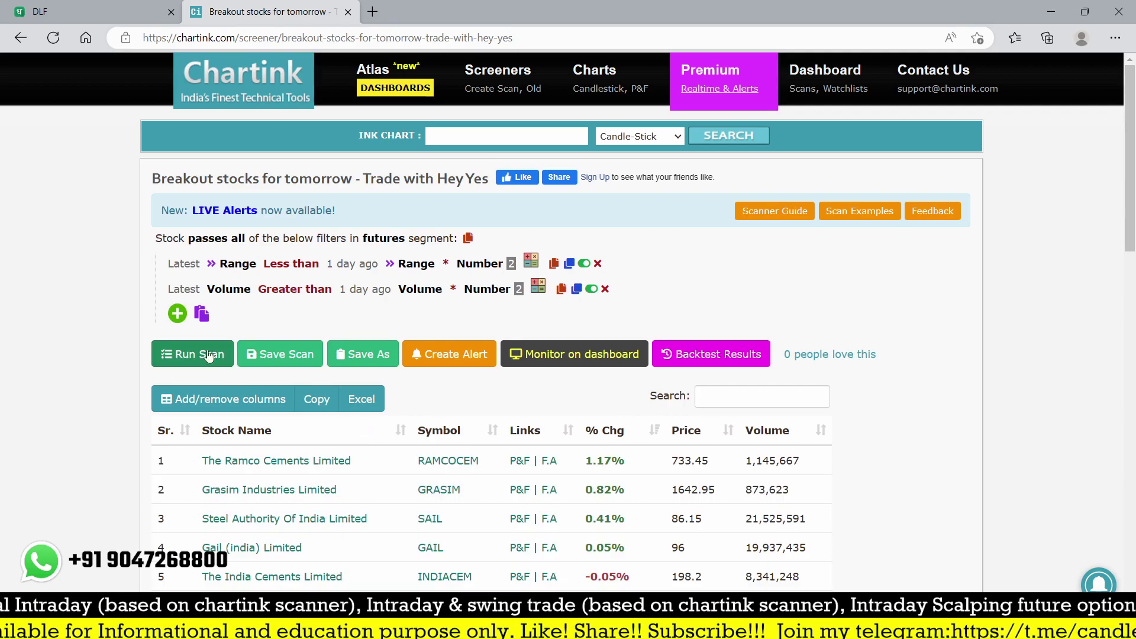
pyautogui.scroll(-4, 545, 388)
pyautogui.scroll(-10, 545, 390)
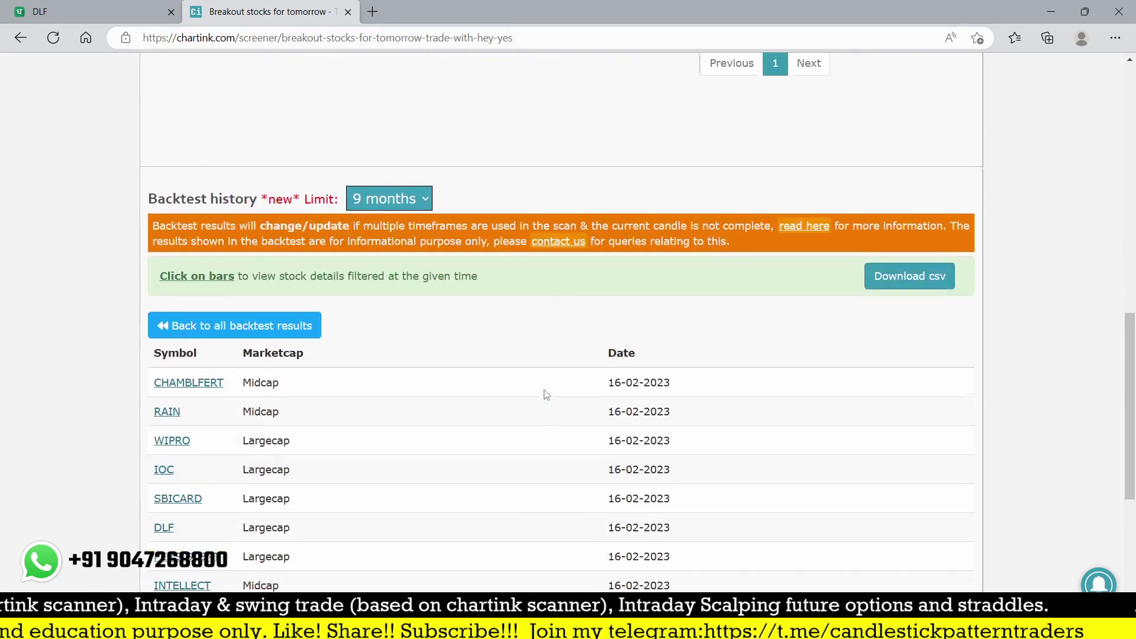
pyautogui.scroll(-6, 776, 387)
pyautogui.scroll(15, 778, 395)
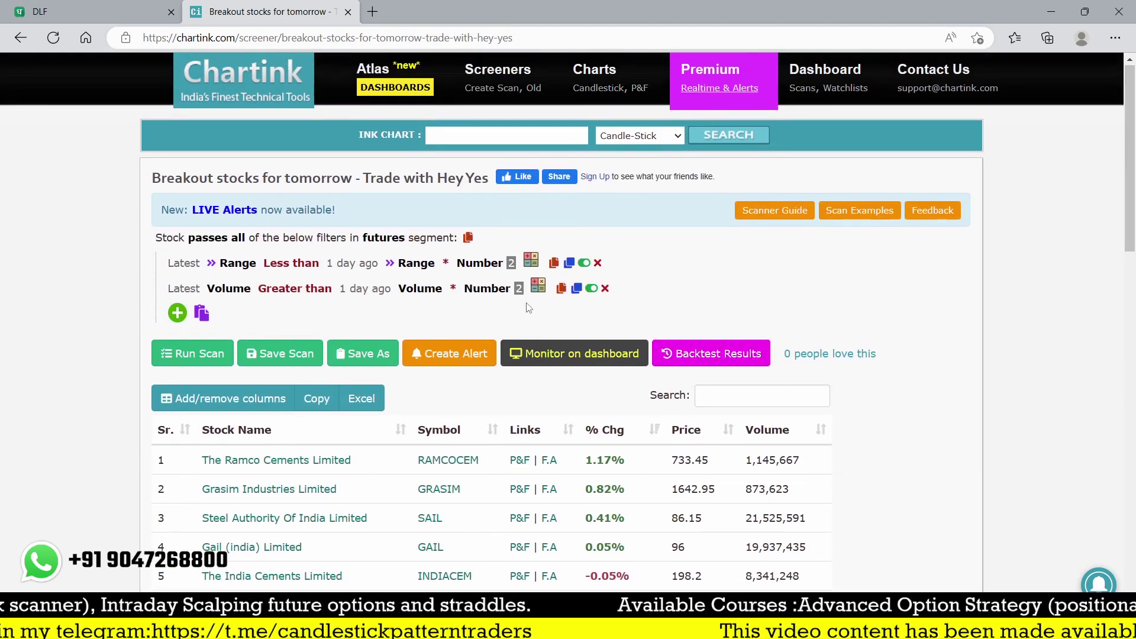
# Step: Change the range number to 0.5, rerun, and show TORNTPOWER flagged on 09-02-2023
pyautogui.click(511, 263)
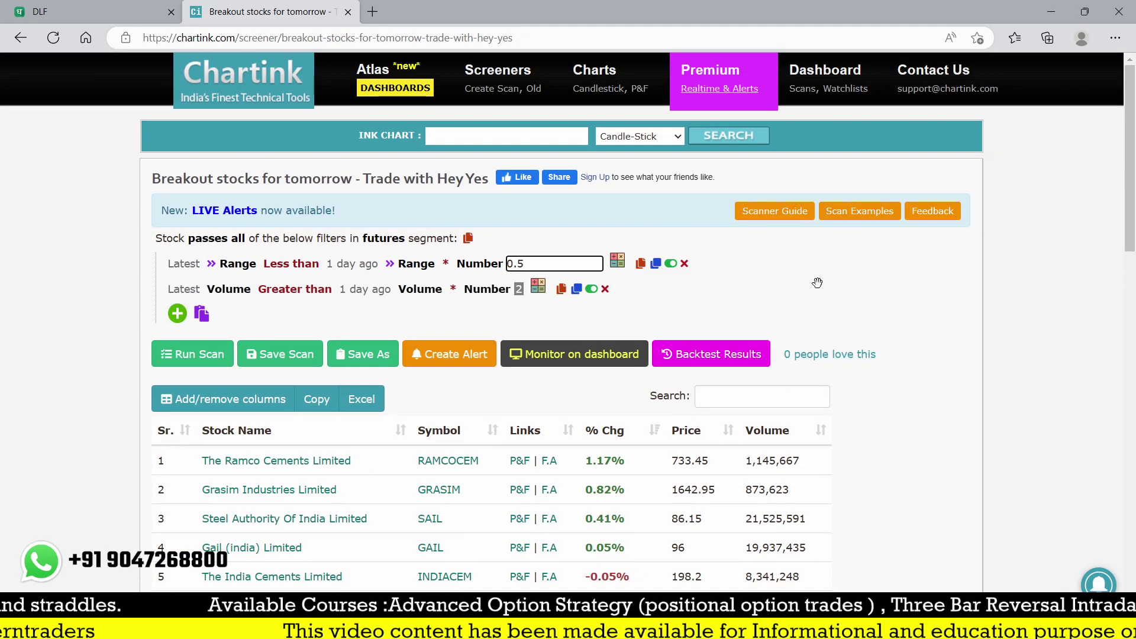
pyautogui.click(192, 354)
pyautogui.scroll(-15, 495, 357)
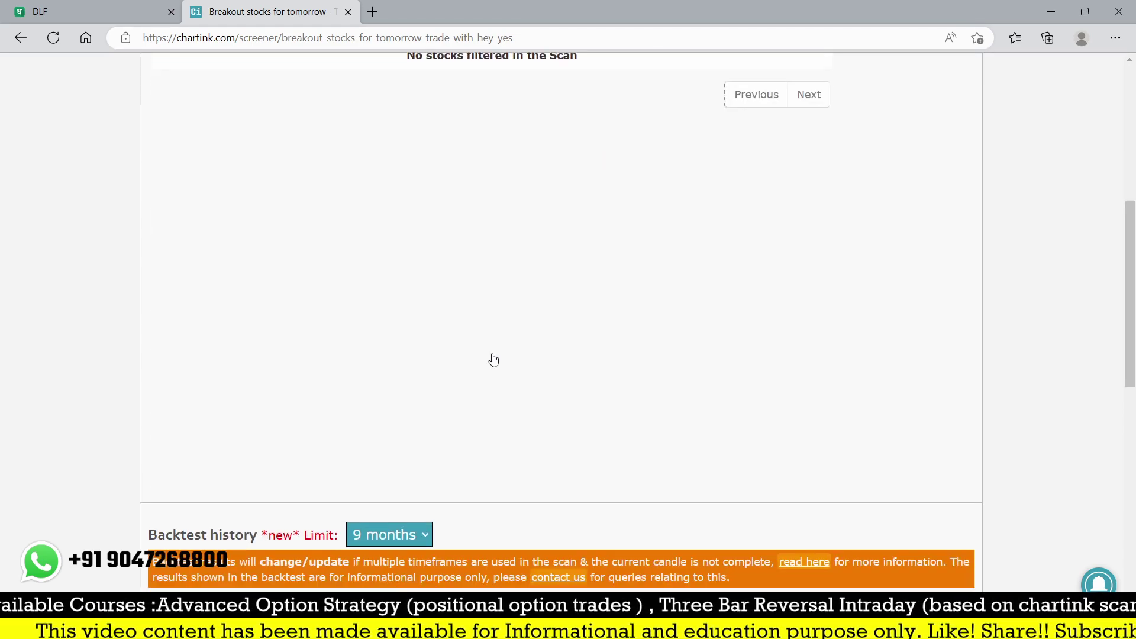
pyautogui.scroll(8, 485, 362)
pyautogui.scroll(-4, 871, 448)
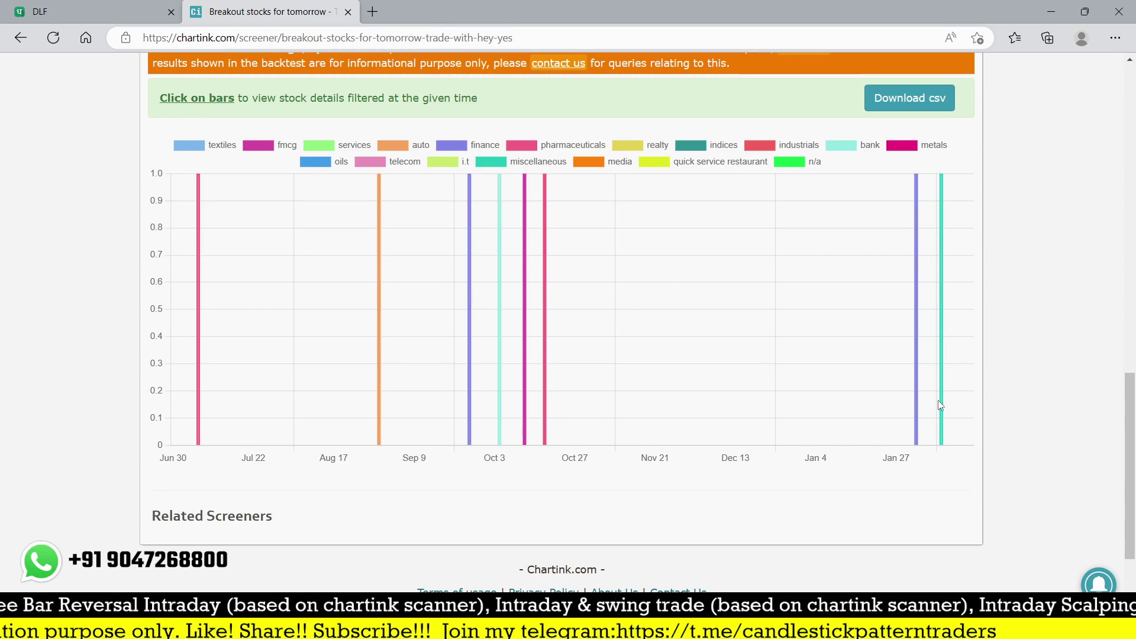
pyautogui.click(944, 394)
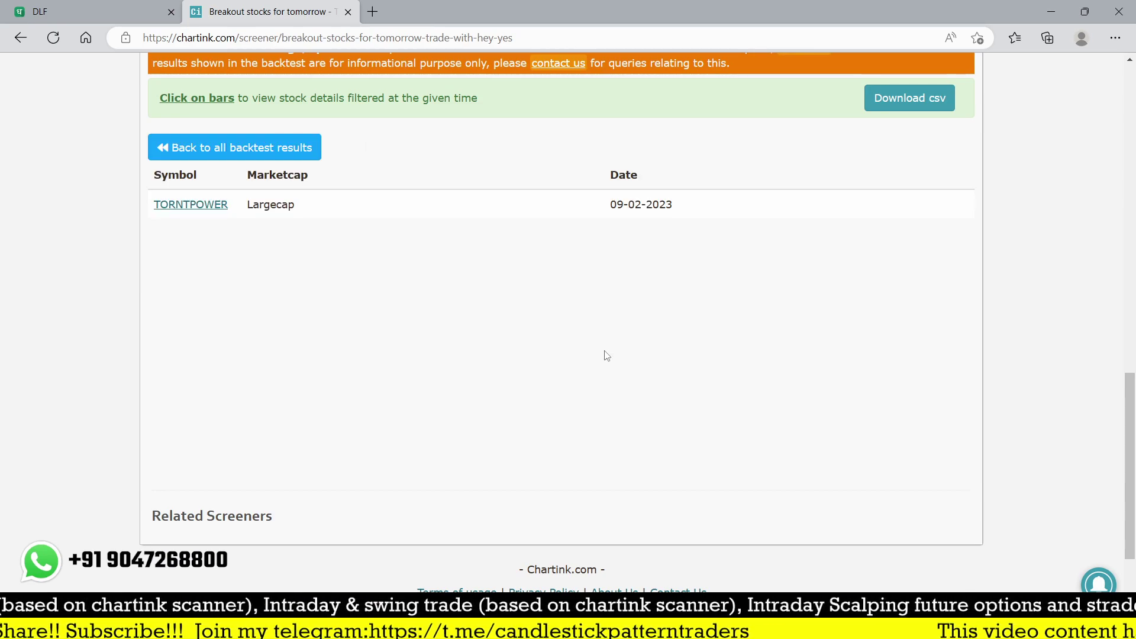
pyautogui.click(130, 6)
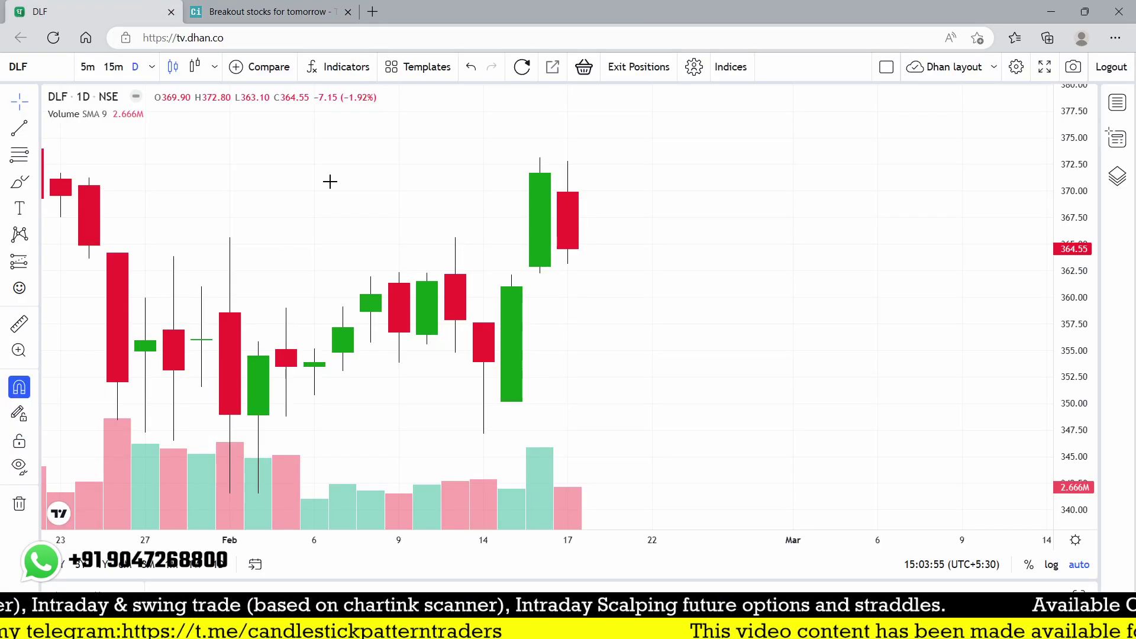
# Step: Chart TORRENT POWER on NSE in Dhan, closing 506.75, zoom in, then return to Chartink
pyautogui.write('TOR')
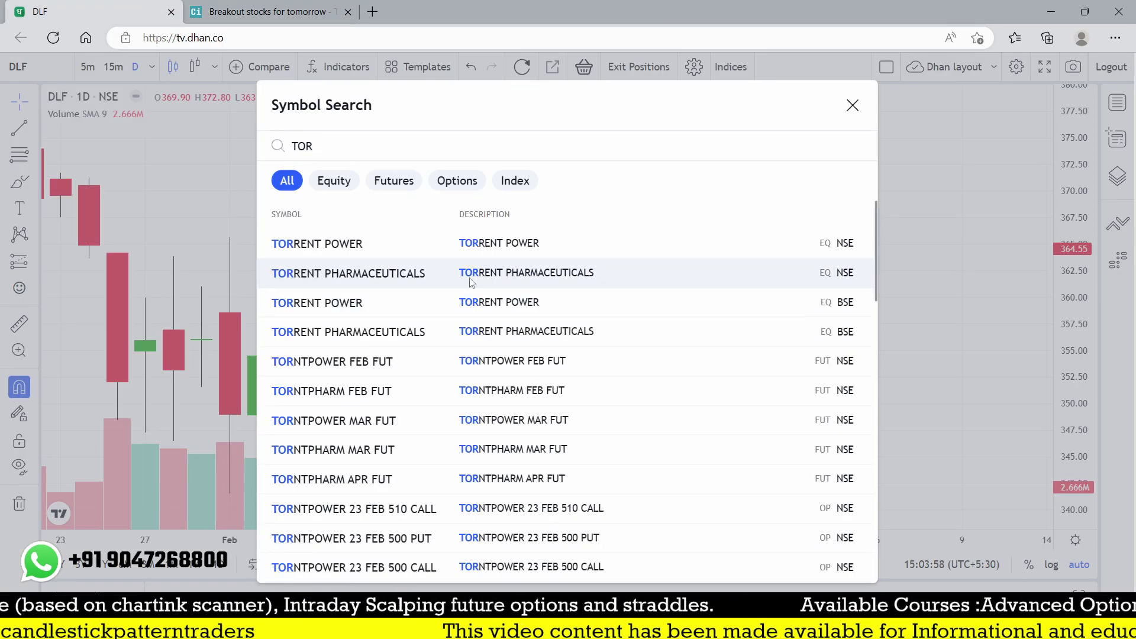
pyautogui.click(432, 244)
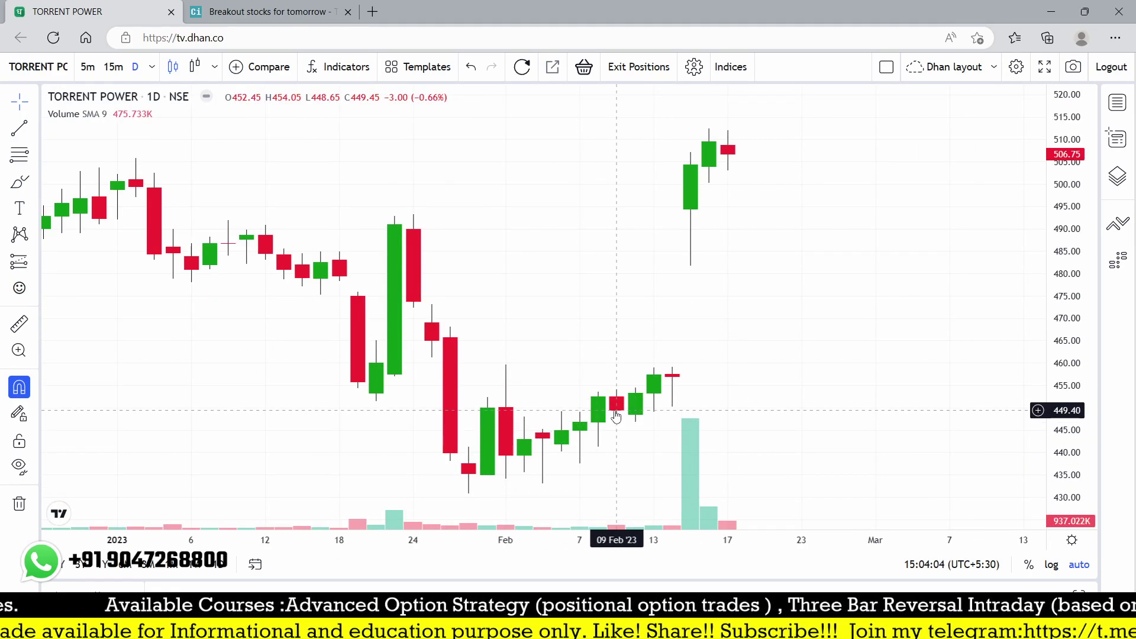
pyautogui.scroll(1, 617, 415)
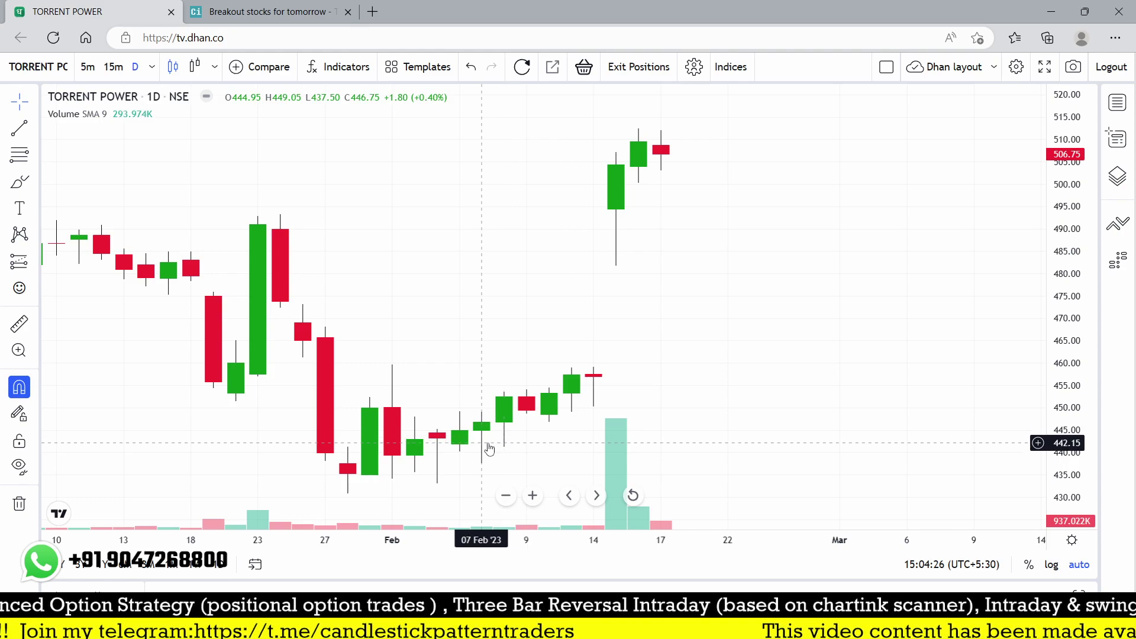
pyautogui.hotkey('ctrl', 'Tab')
pyautogui.scroll(15, 726, 576)
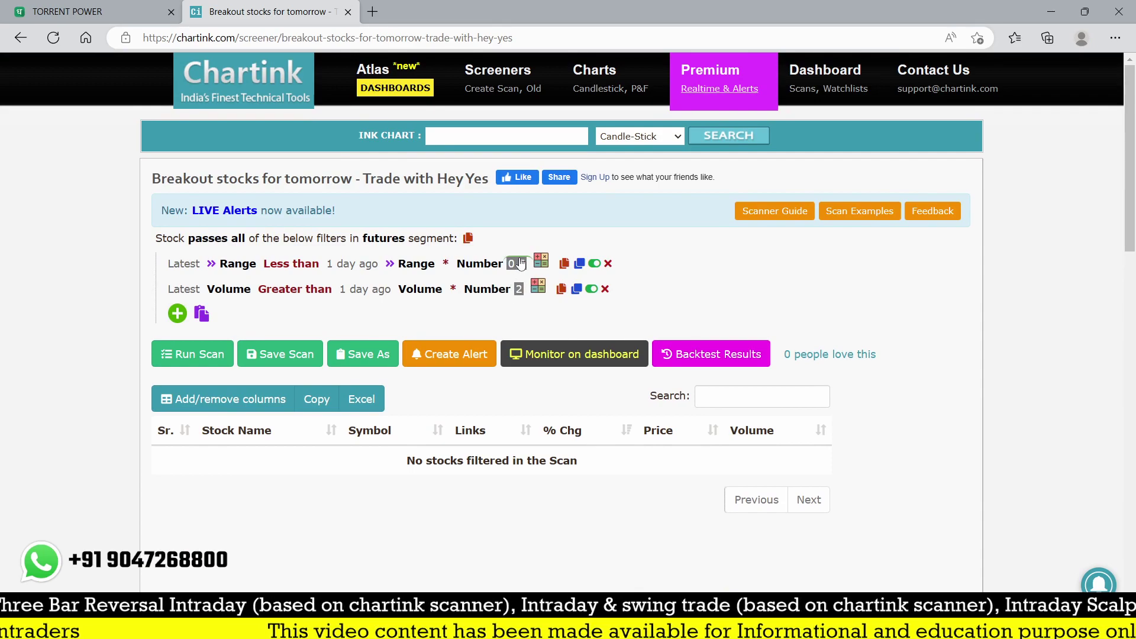
# Step: Set the range number to 0.7 and list SRF and HDFCAMC flagged on 31-01-2023
pyautogui.click(520, 262)
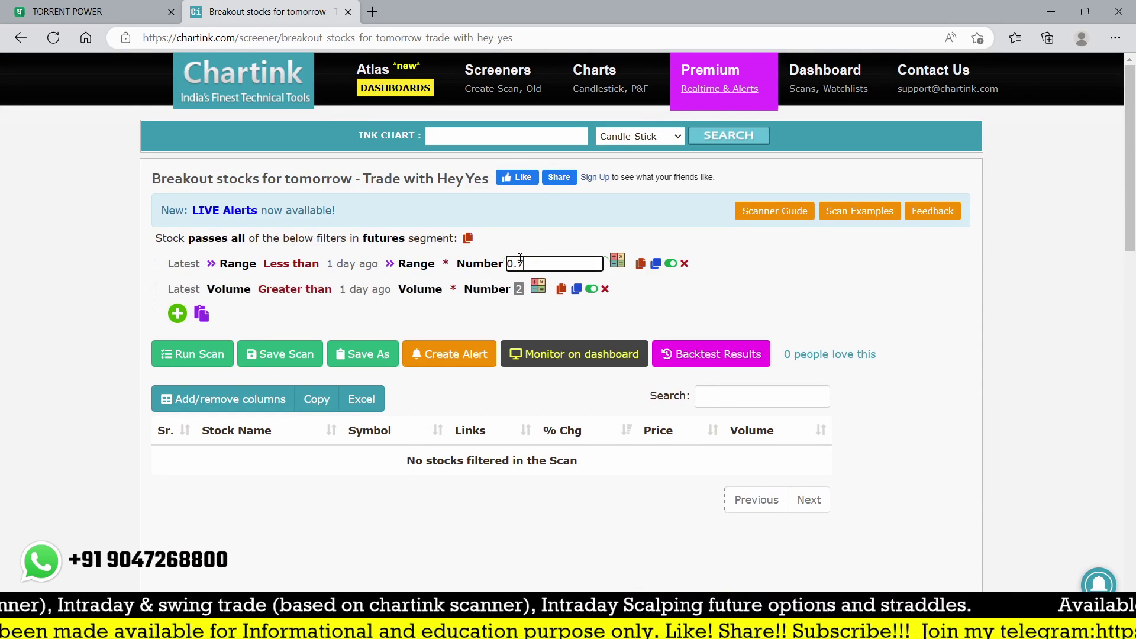
pyautogui.write('0.7')
pyautogui.click(801, 279)
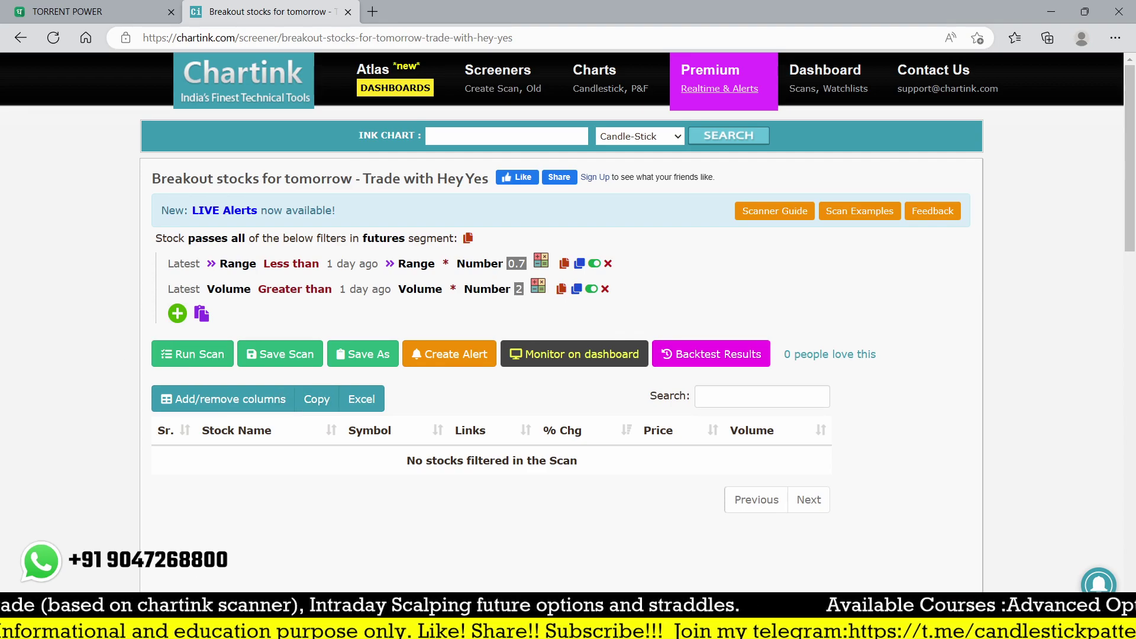
pyautogui.scroll(-15, 490, 418)
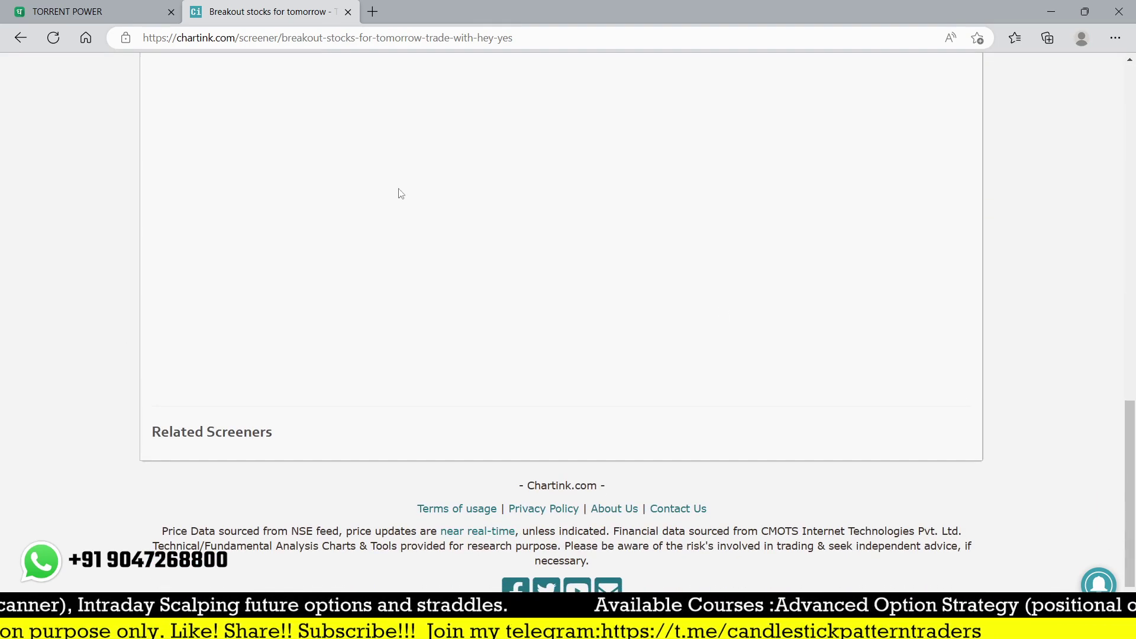
pyautogui.scroll(3, 941, 376)
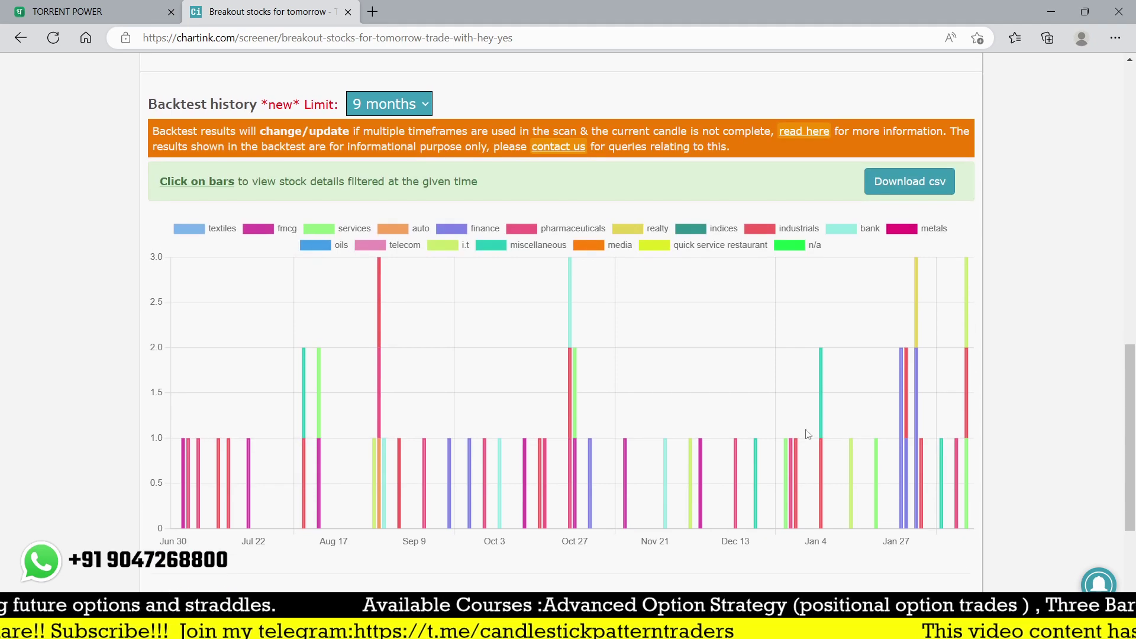
pyautogui.moveTo(823, 469)
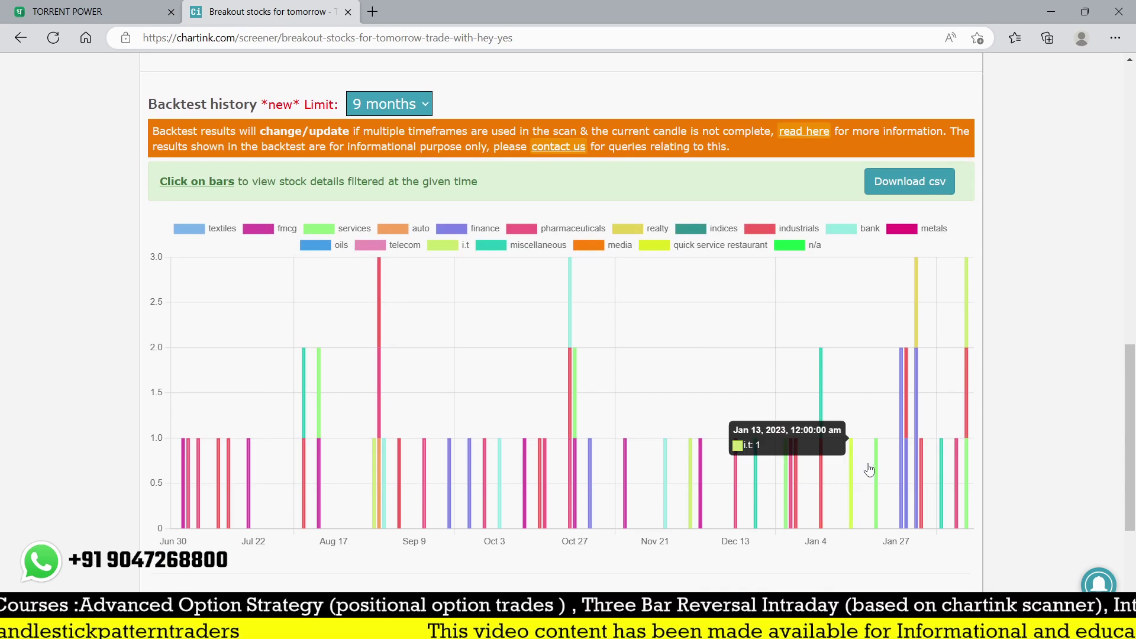
pyautogui.moveTo(901, 466)
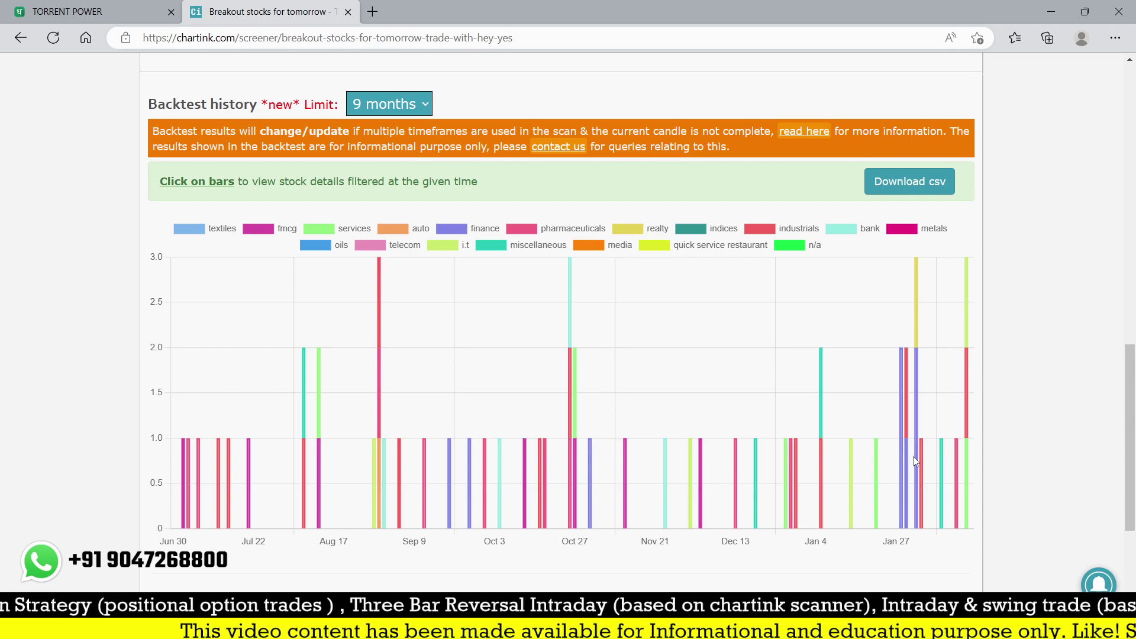
pyautogui.click(910, 464)
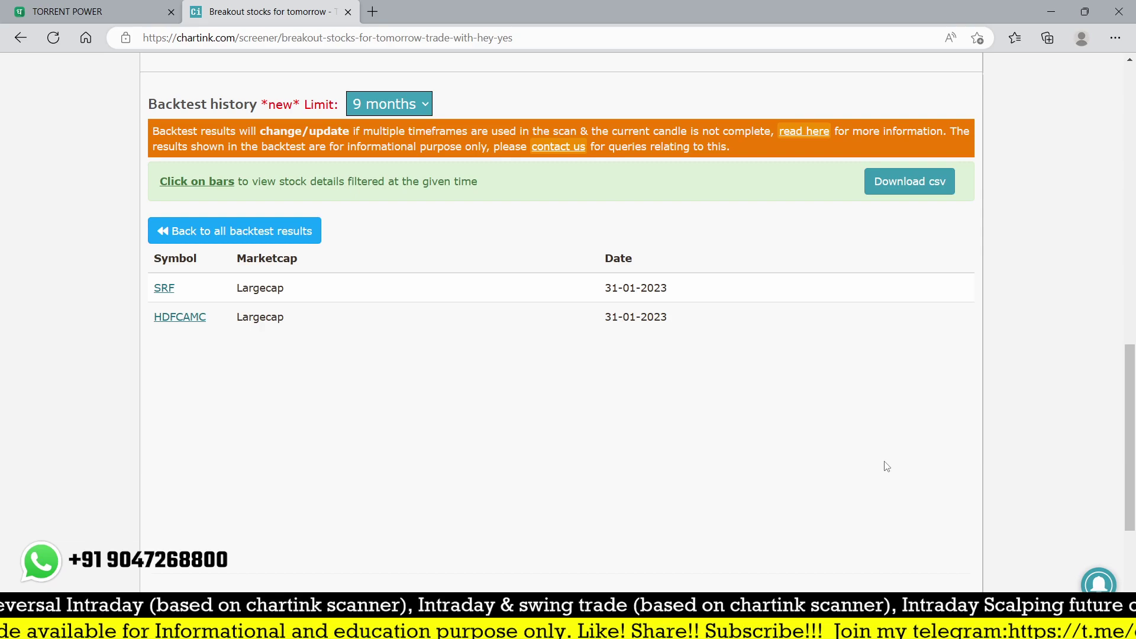
pyautogui.click(127, 13)
# Step: Check the SRF and HDFC AMC daily charts in Dhan
pyautogui.write('SR')
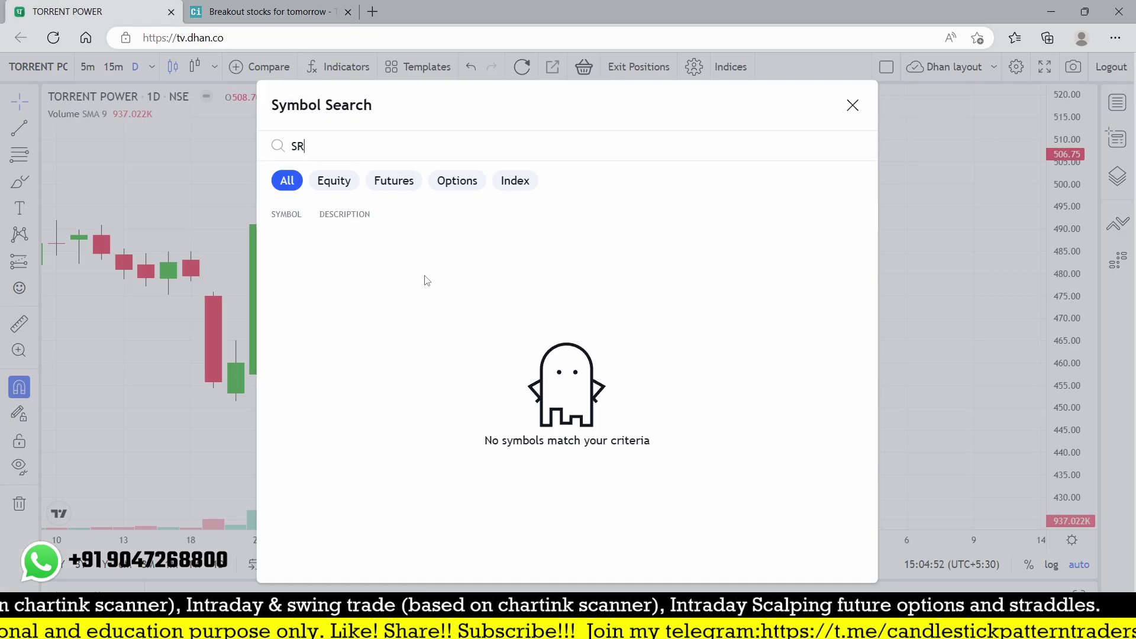
pyautogui.write('F')
pyautogui.click(408, 248)
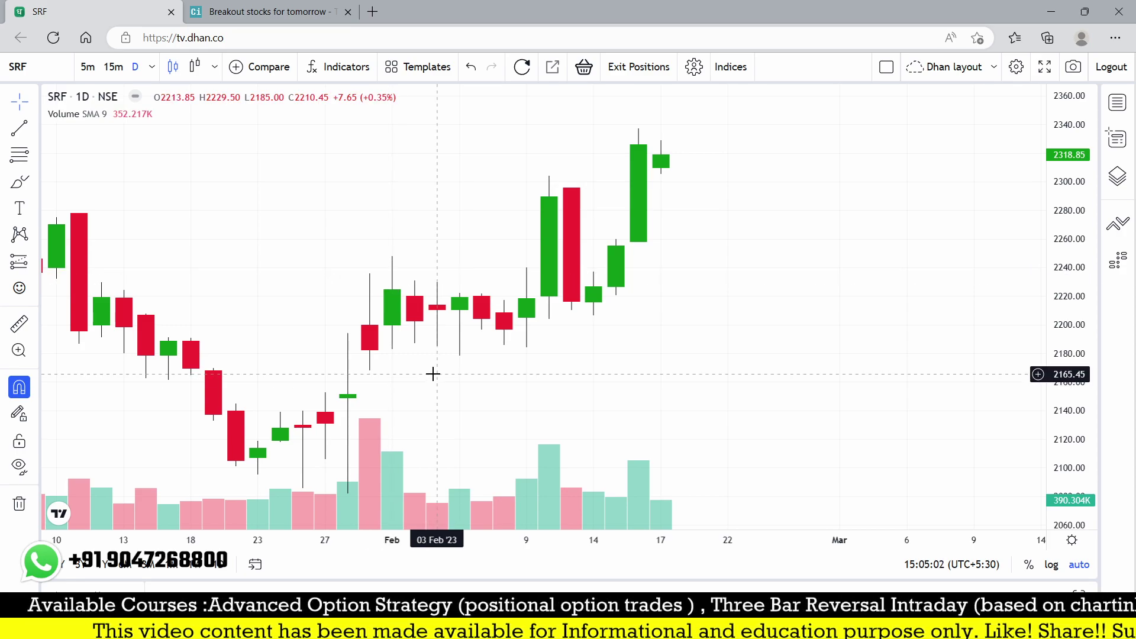
pyautogui.click(276, 18)
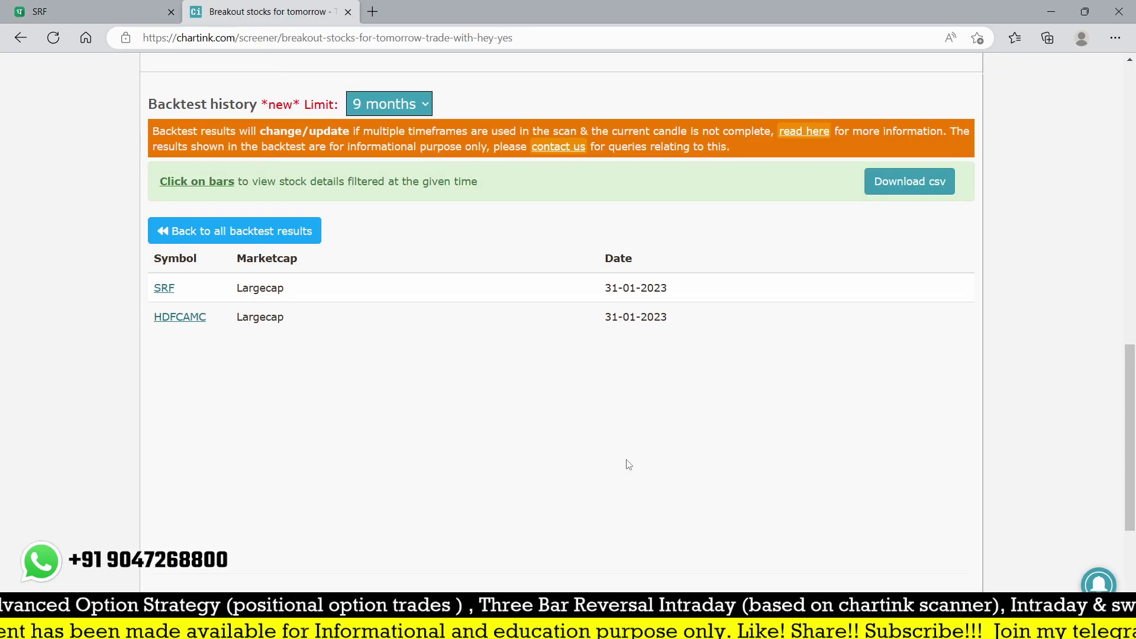
pyautogui.click(99, 5)
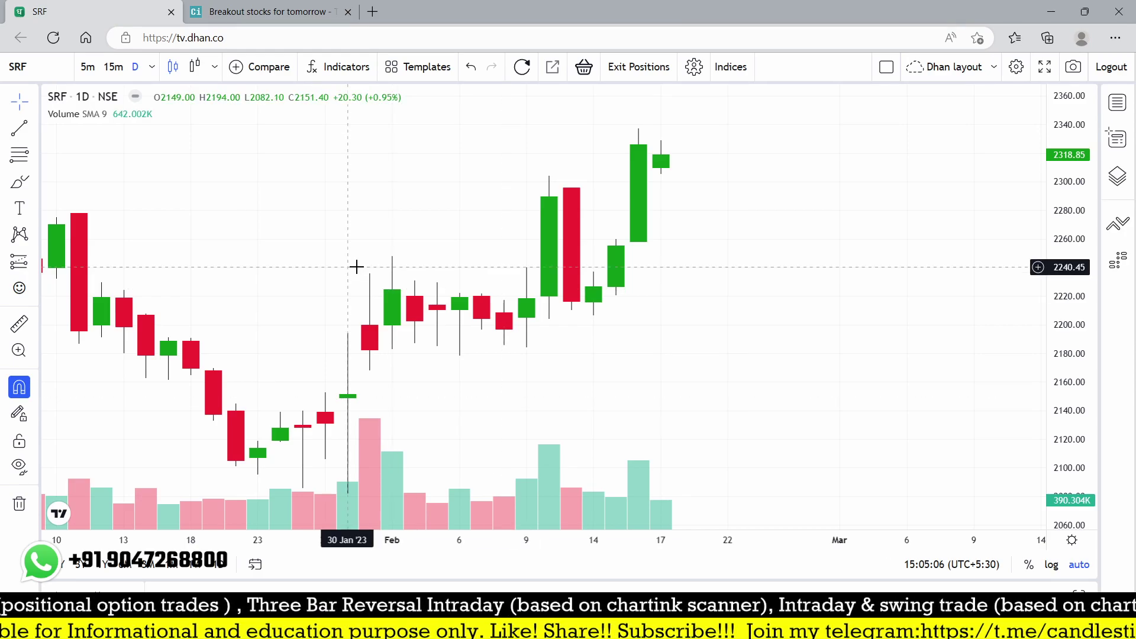
pyautogui.write('HDFCAM')
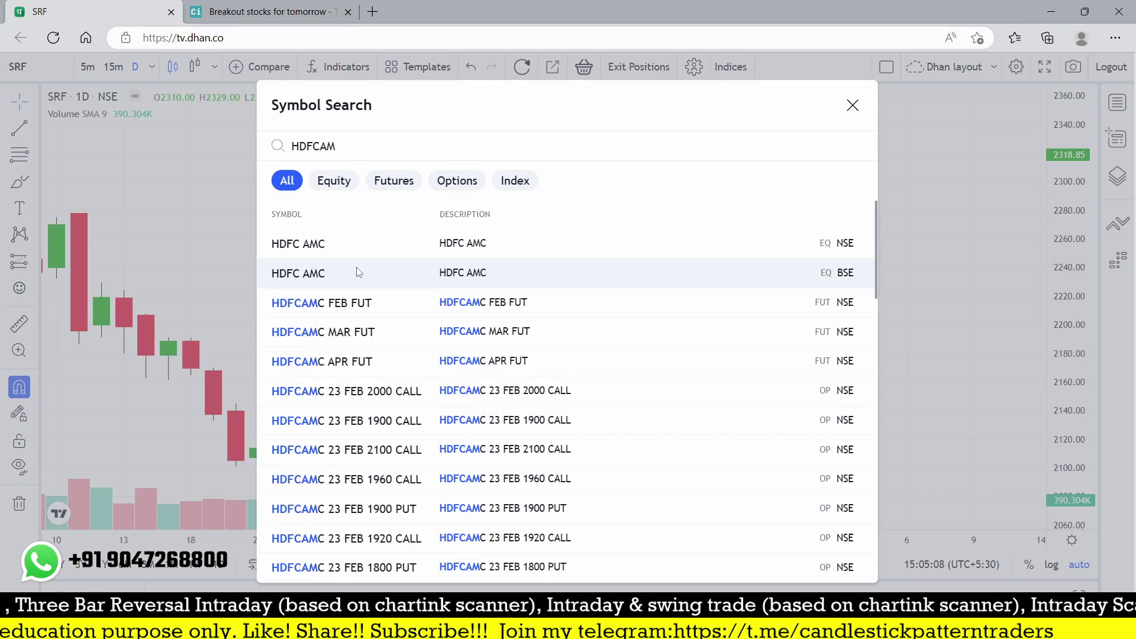
pyautogui.click(357, 254)
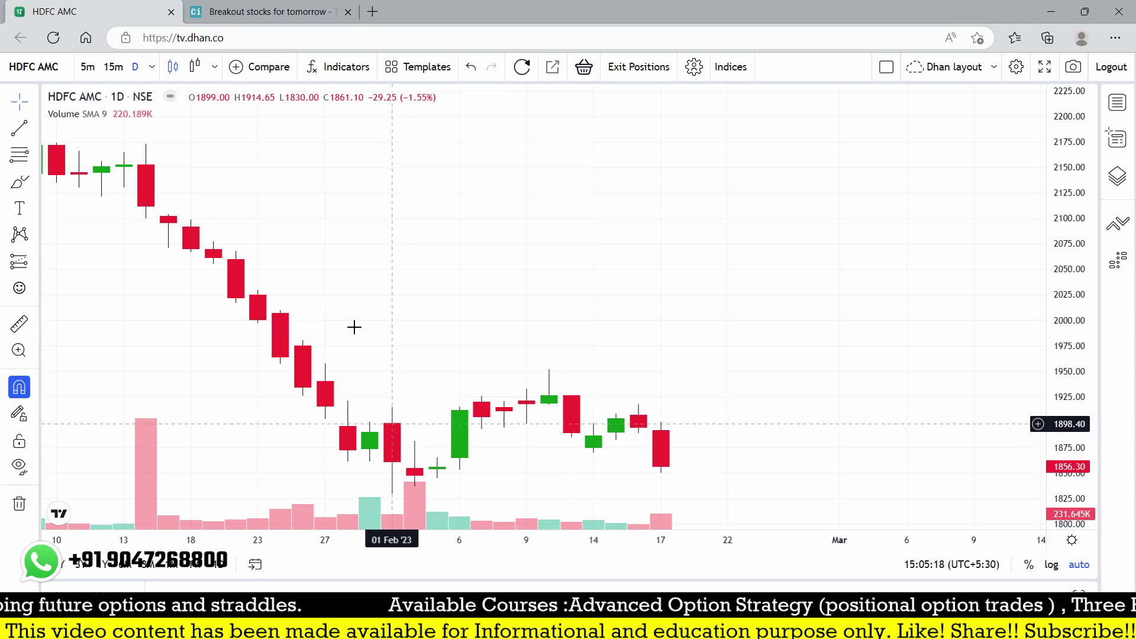
pyautogui.click(255, 9)
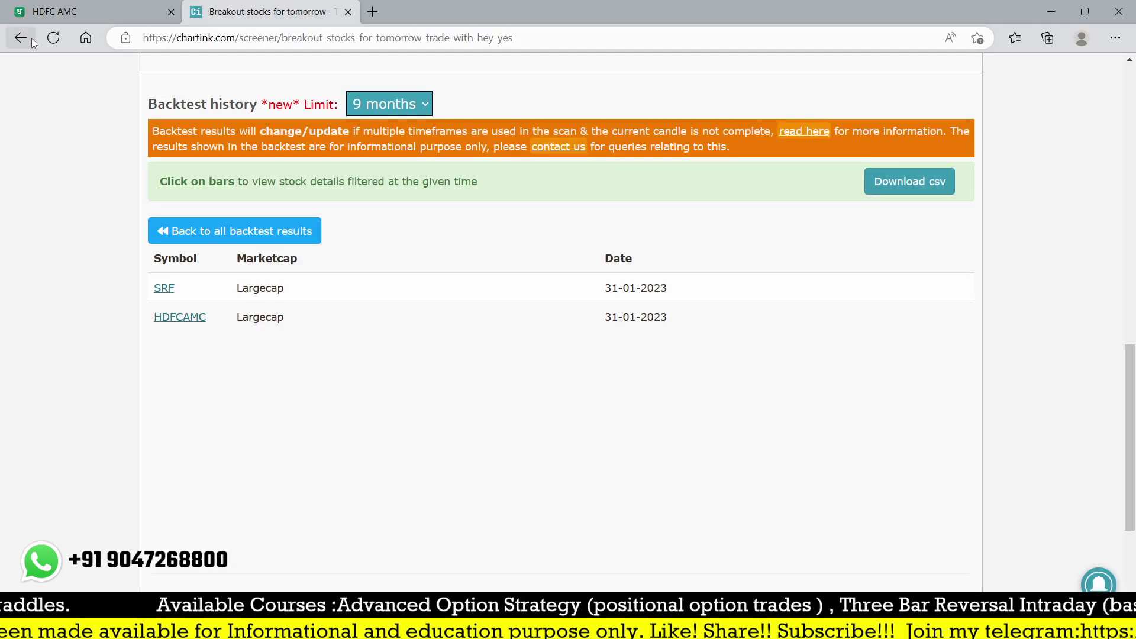
# Step: List the Feb 2 backtest stocks, open HDFCAMC's Dhan chart, then return to Chartink's filters
pyautogui.click(198, 231)
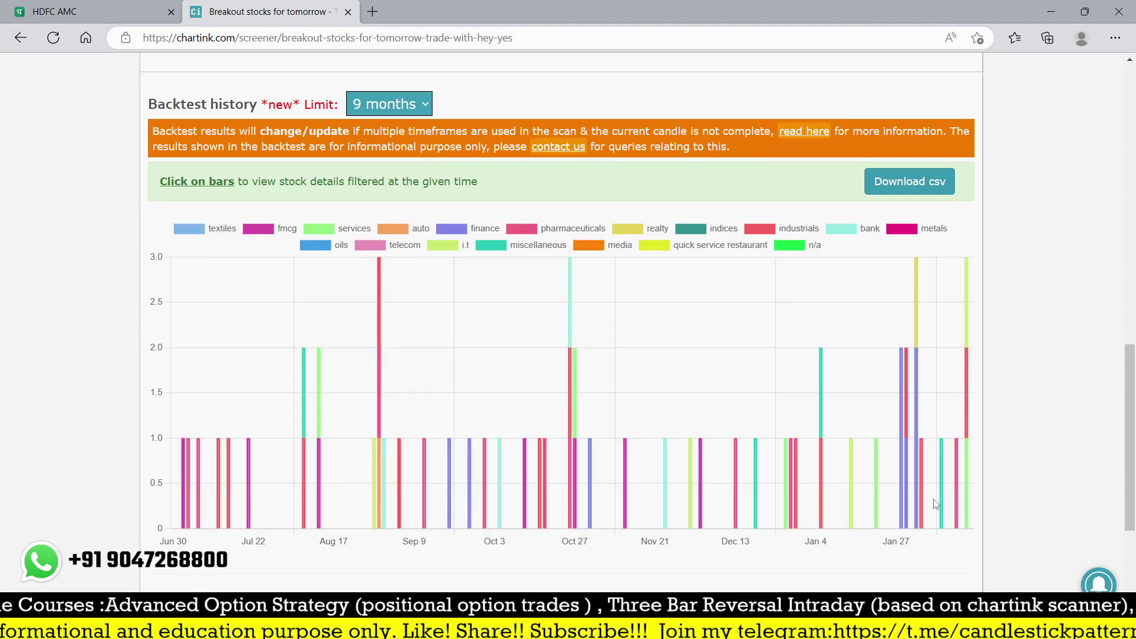
pyautogui.moveTo(919, 498)
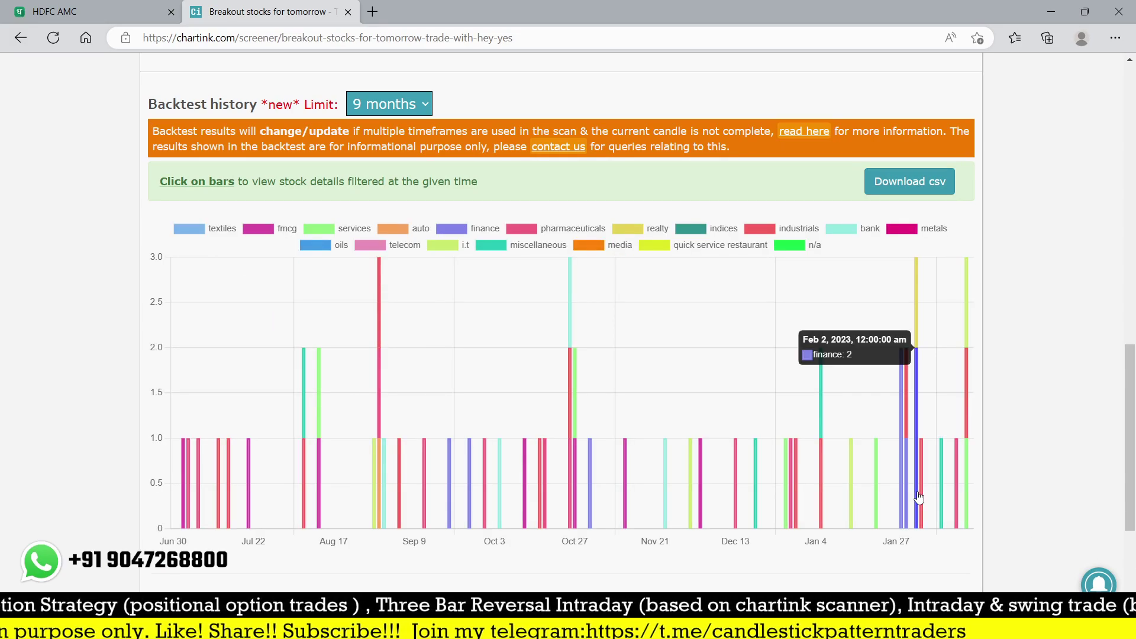
pyautogui.click(919, 497)
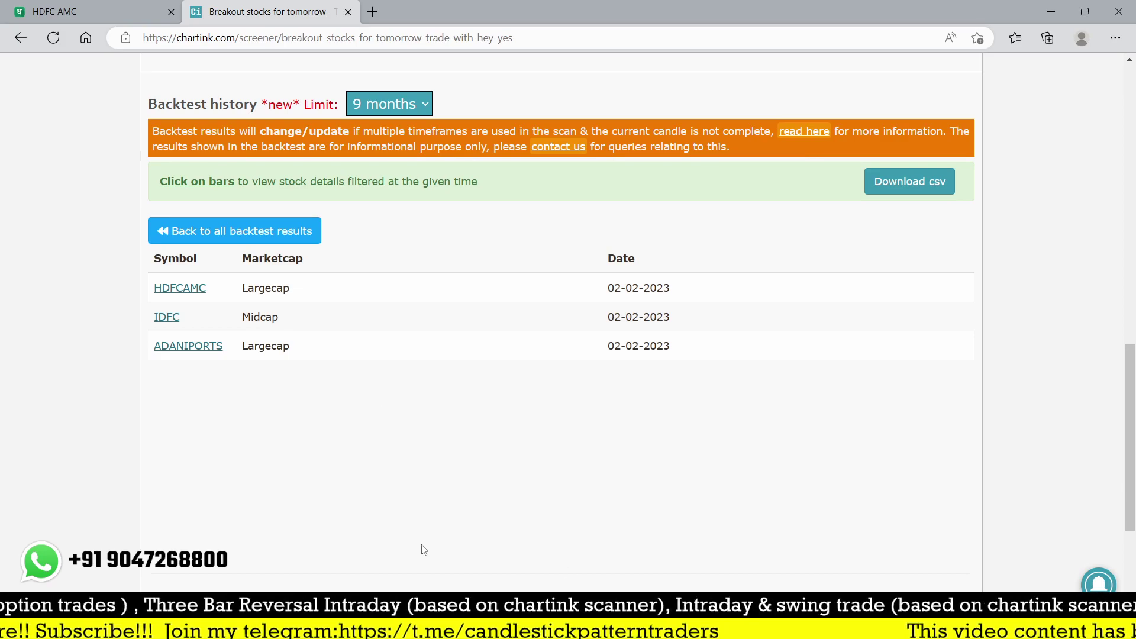
pyautogui.click(191, 293)
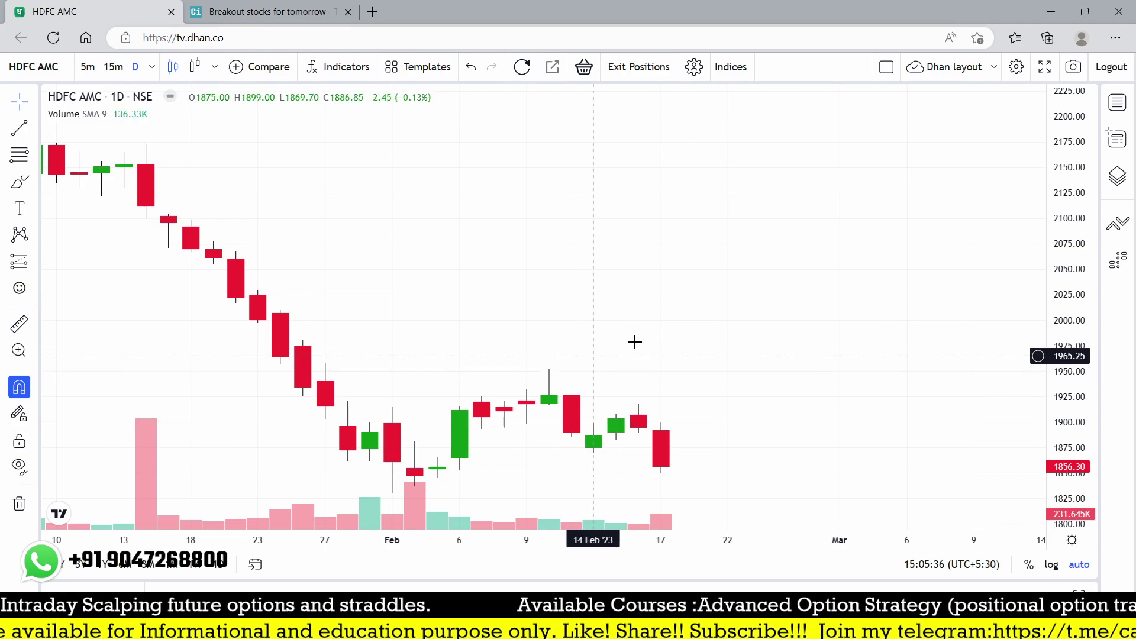
pyautogui.scroll(-3, 681, 349)
pyautogui.click(259, 5)
pyautogui.scroll(10, 592, 459)
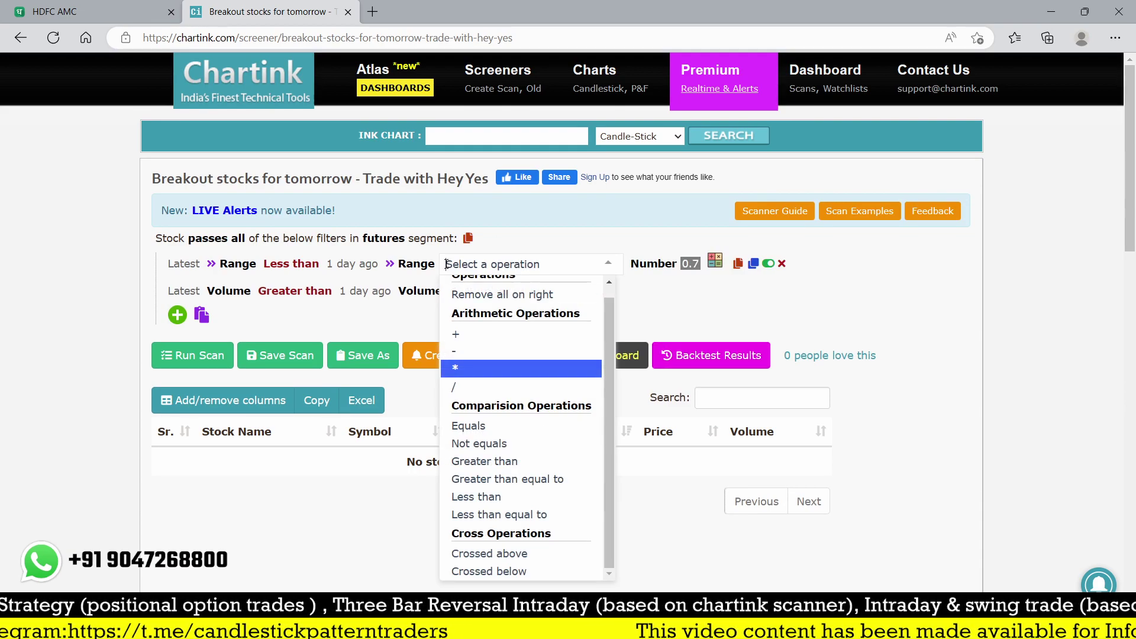
# Step: Remove the 0.7 range multiplier and raise the volume multiplier to 3
pyautogui.click(503, 294)
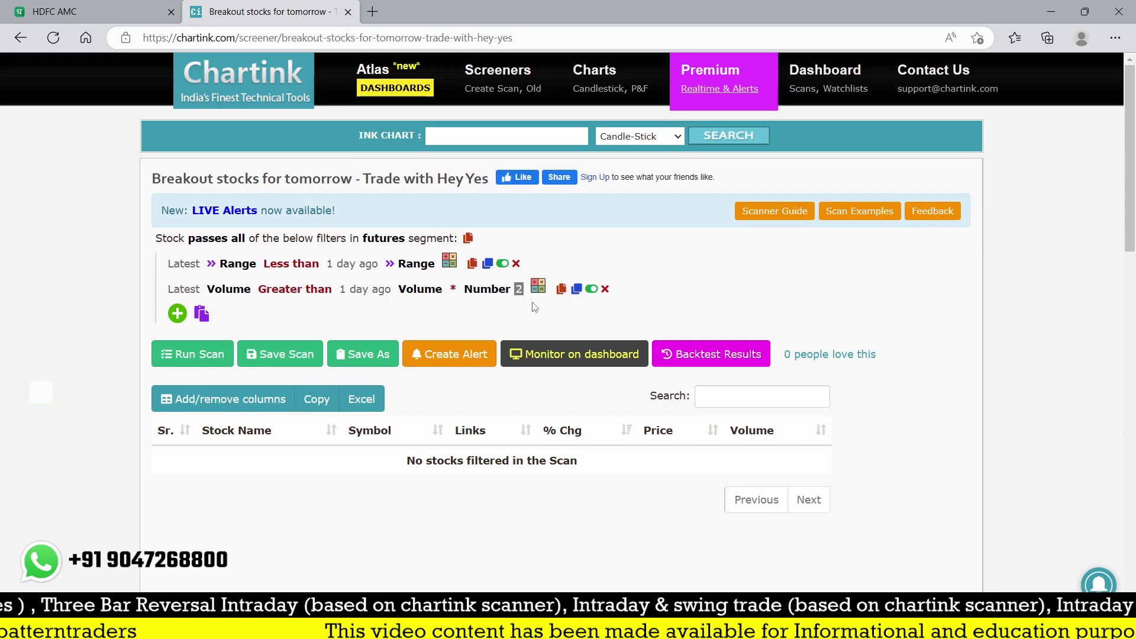
pyautogui.click(519, 288)
pyautogui.press('BackSpace')
pyautogui.write('3')
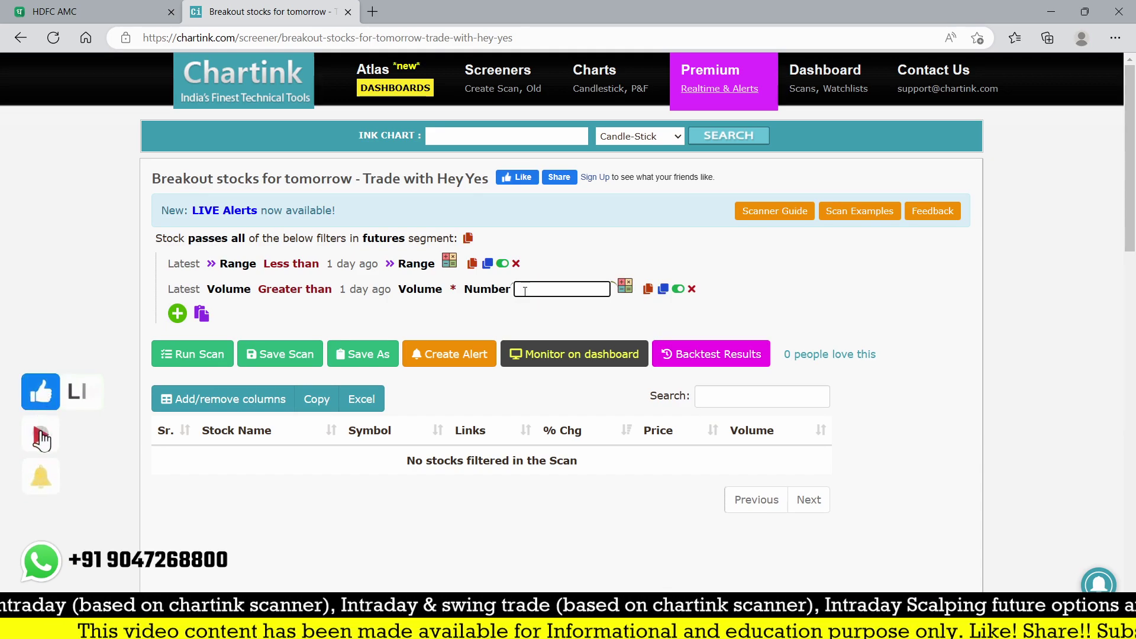
pyautogui.click(915, 325)
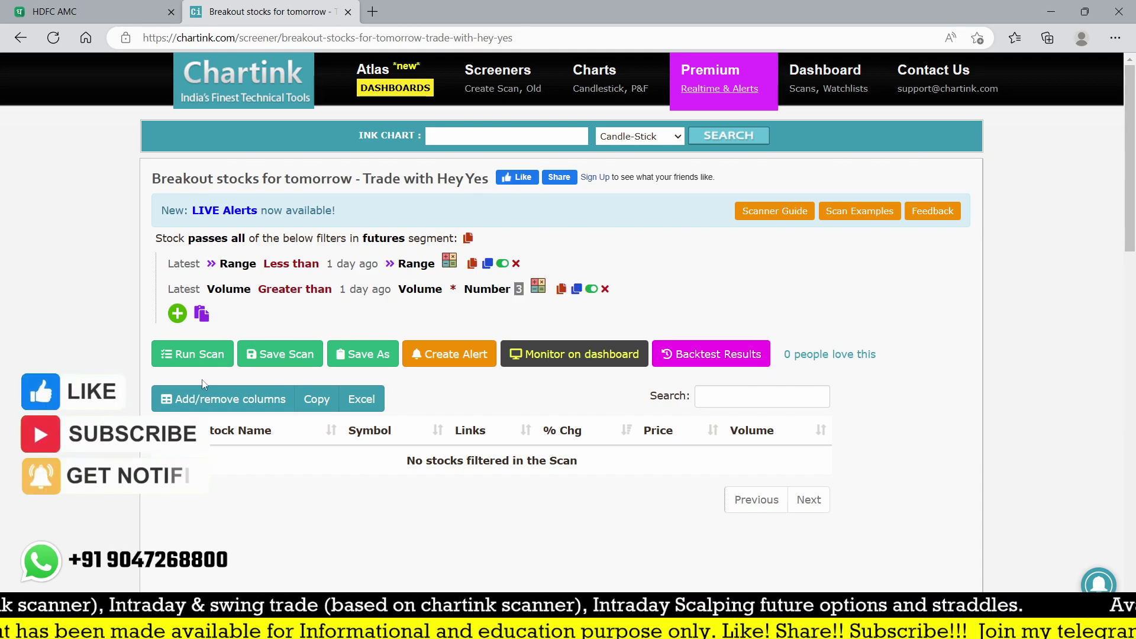
# Step: List the 31-01-2023 backtest stocks: GRASIM, SYNGENE and ALKEM
pyautogui.scroll(-1, 538, 431)
pyautogui.scroll(-5, 538, 431)
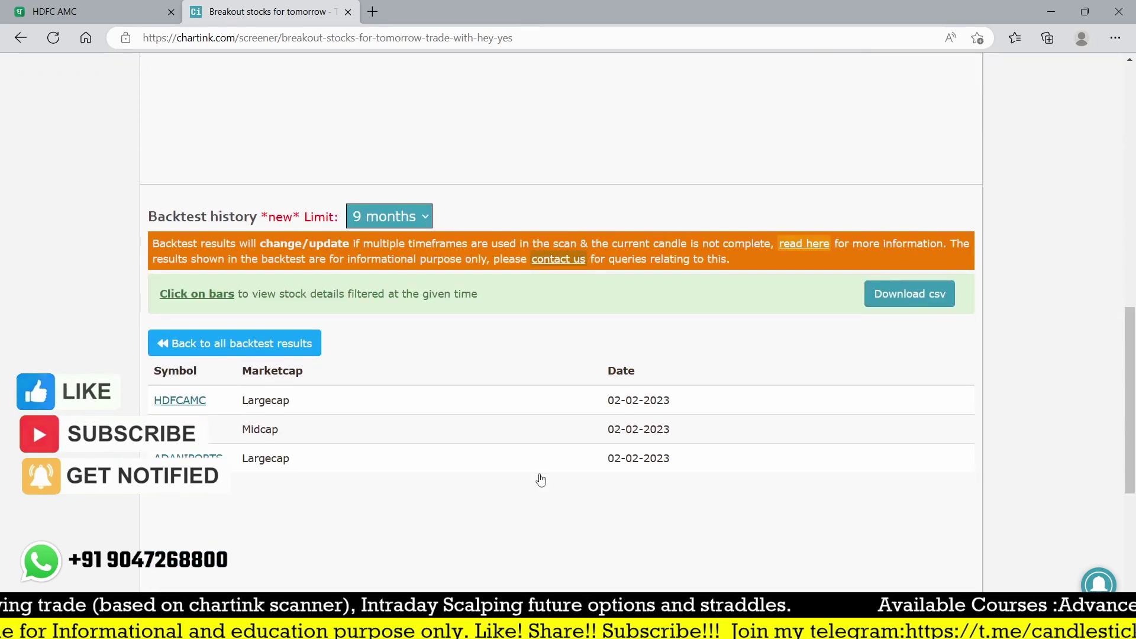
pyautogui.click(185, 325)
pyautogui.scroll(-3, 777, 427)
pyautogui.scroll(-2, 811, 442)
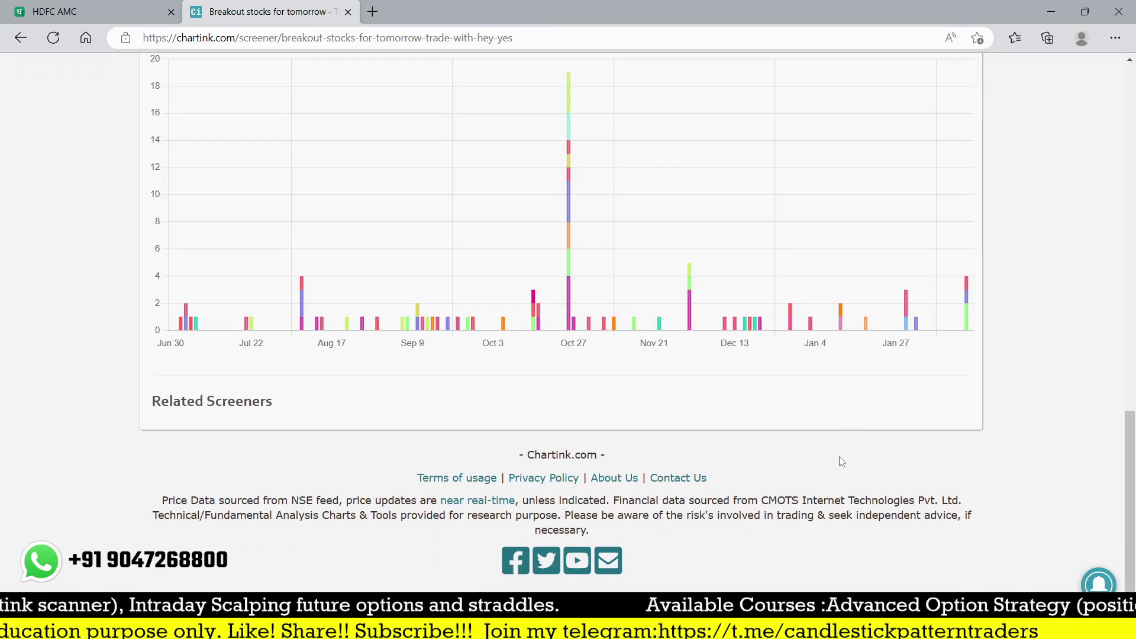
pyautogui.moveTo(908, 329)
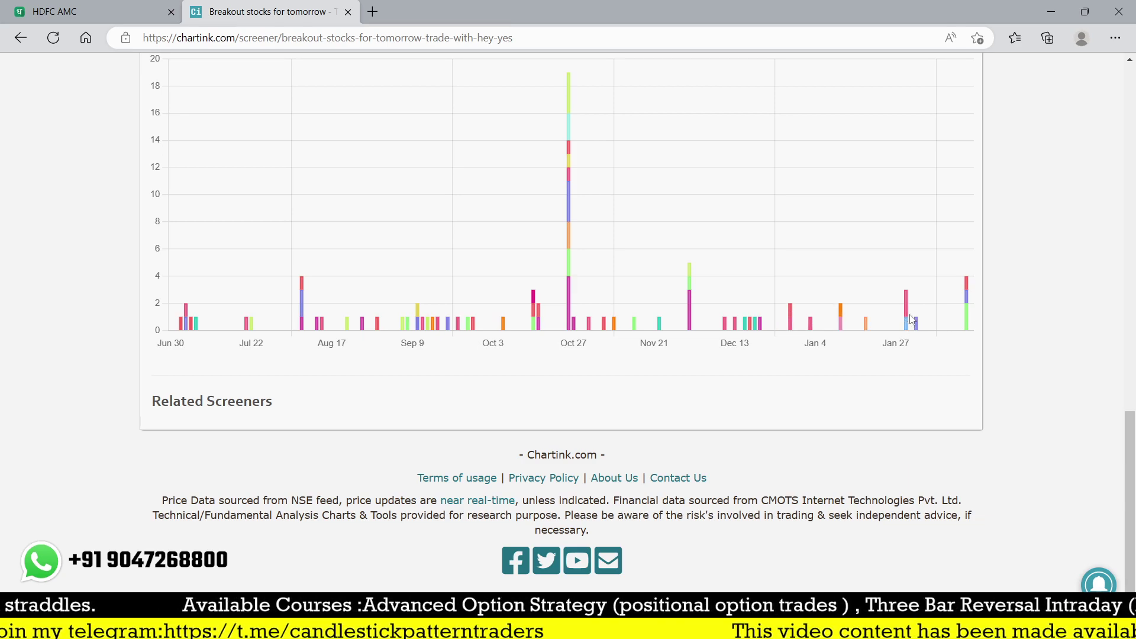
pyautogui.click(907, 323)
pyautogui.scroll(1, 632, 380)
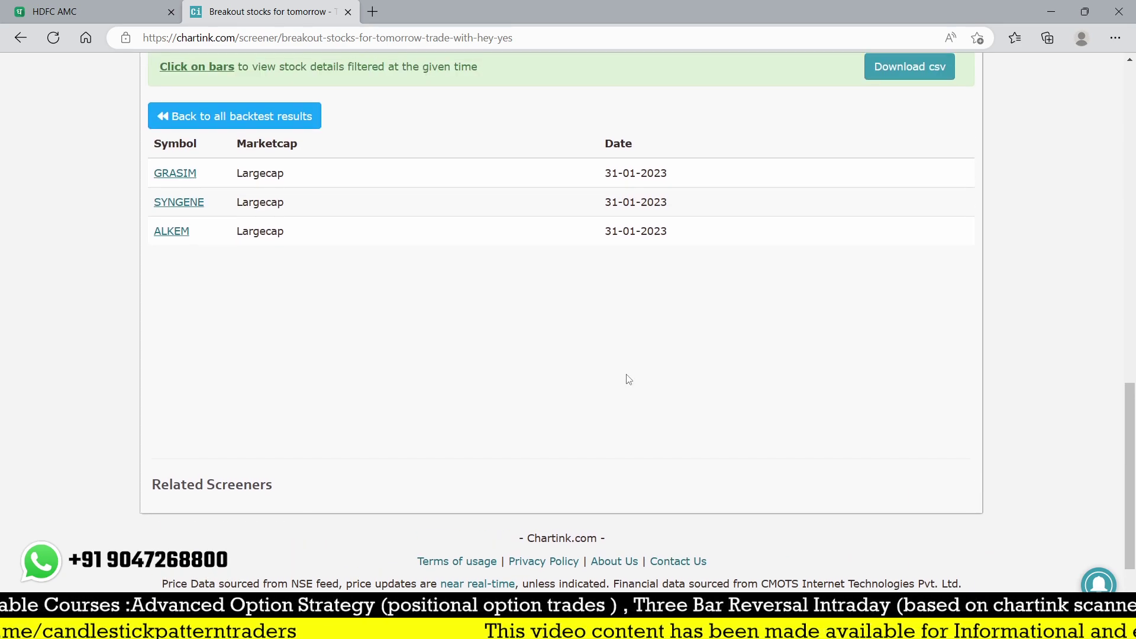
pyautogui.click(84, 7)
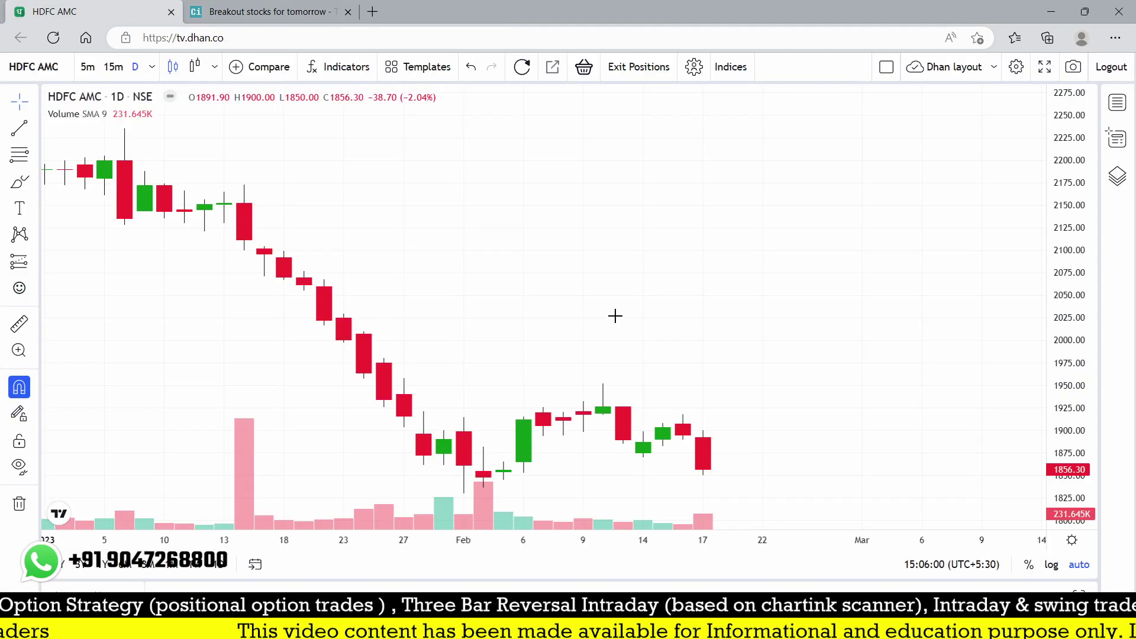
# Step: Chart GRASIM INDUSTRIES on NSE in Dhan, closing 1642.95, then return to Chartink's filters
pyautogui.write('GRAS')
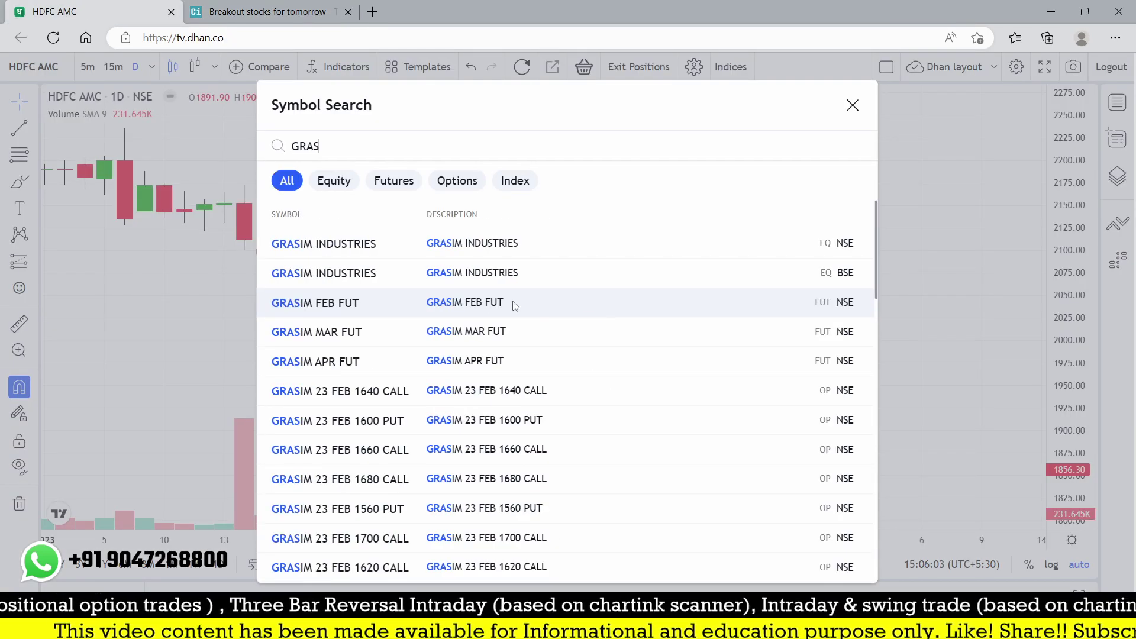
pyautogui.click(401, 248)
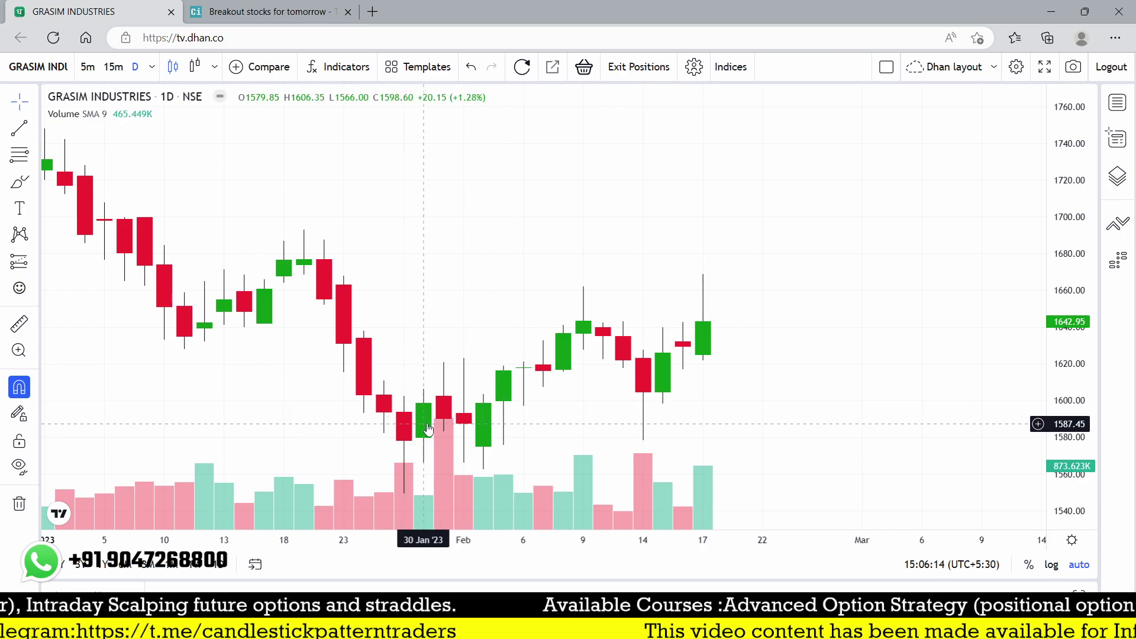
pyautogui.scroll(1, 430, 427)
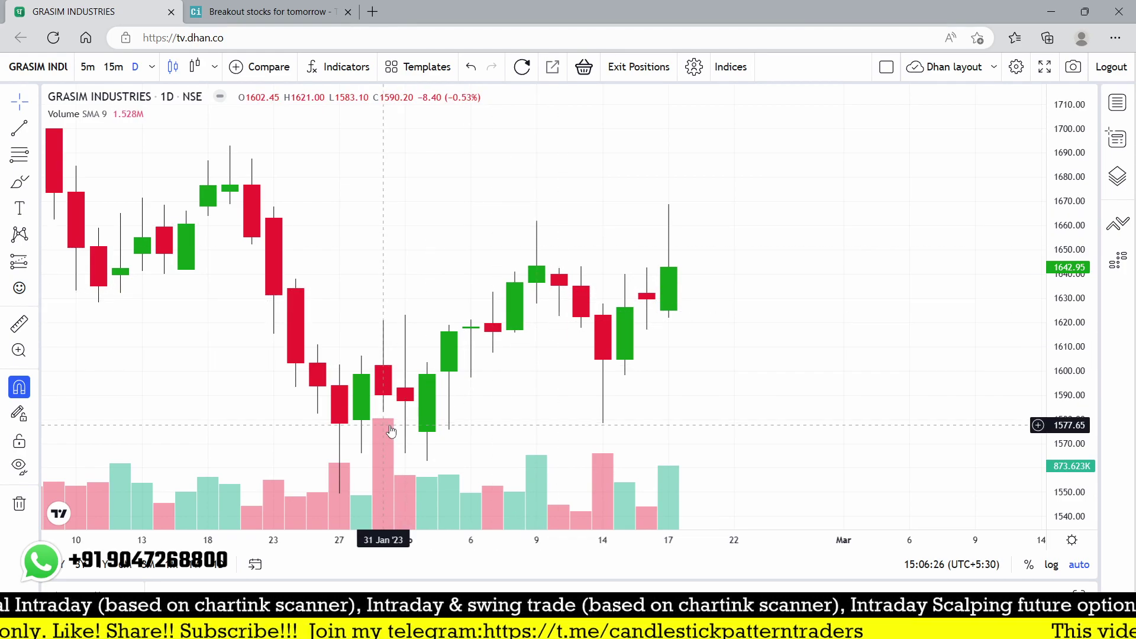
pyautogui.moveTo(536, 503)
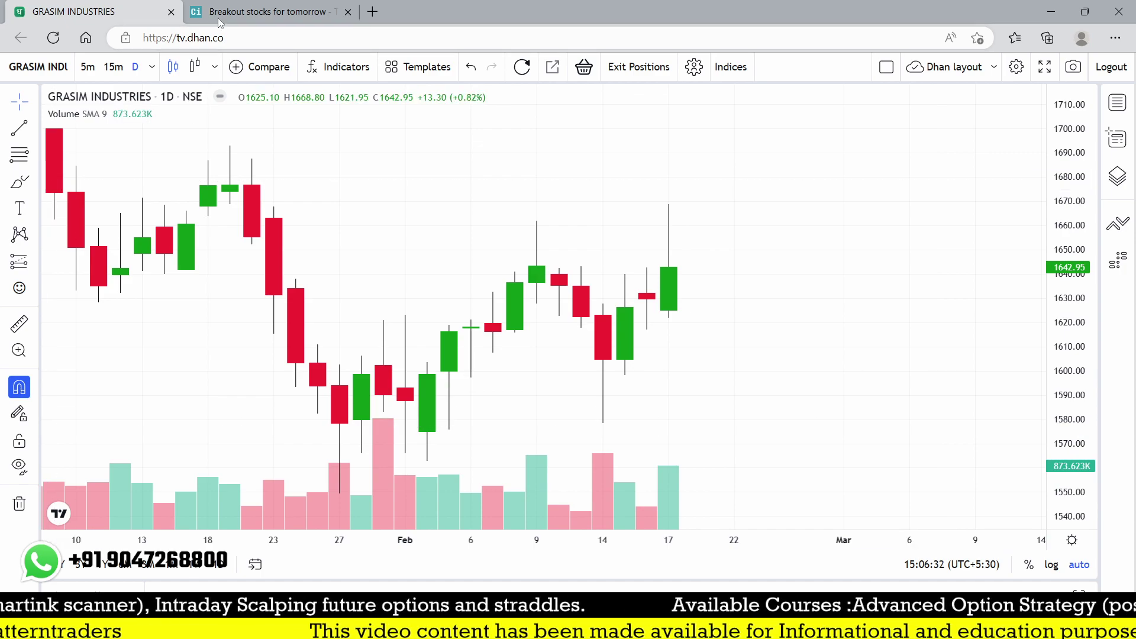
pyautogui.click(269, 12)
pyautogui.scroll(15, 517, 385)
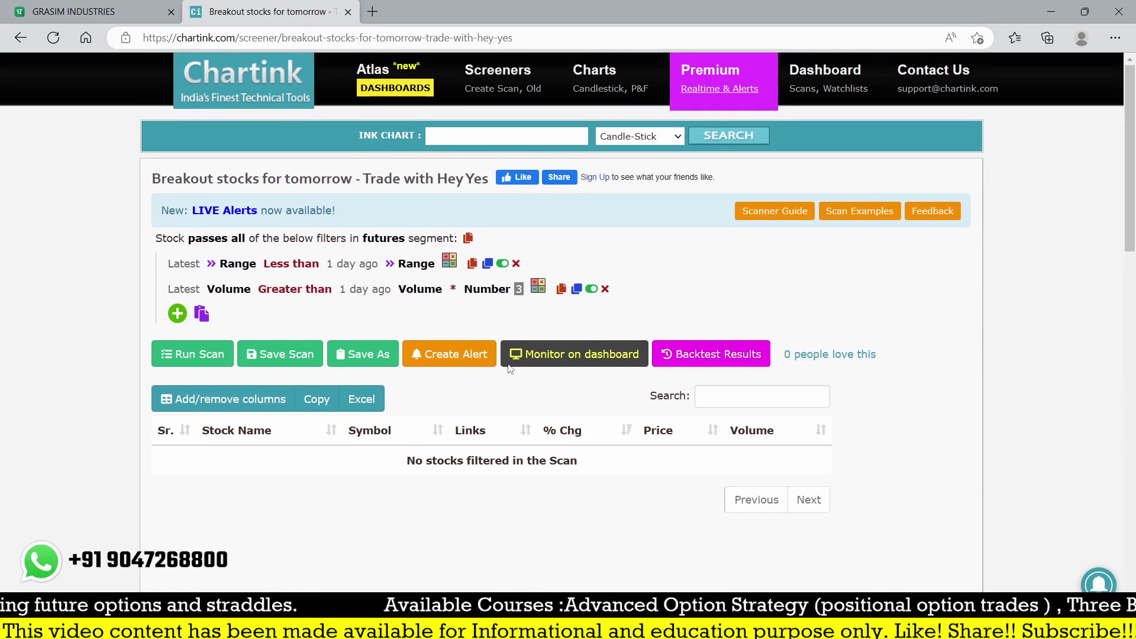
# Step: Set the volume multiplier to 2, save and rerun the scan, and review the full backtest chart
pyautogui.click(518, 288)
pyautogui.write('2')
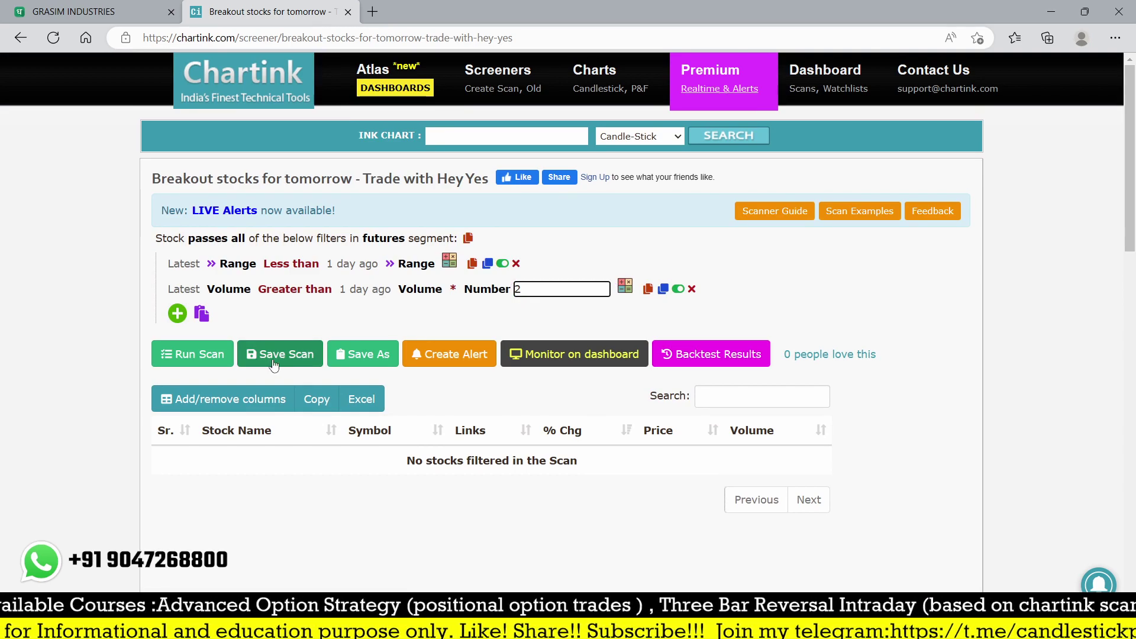
pyautogui.click(193, 354)
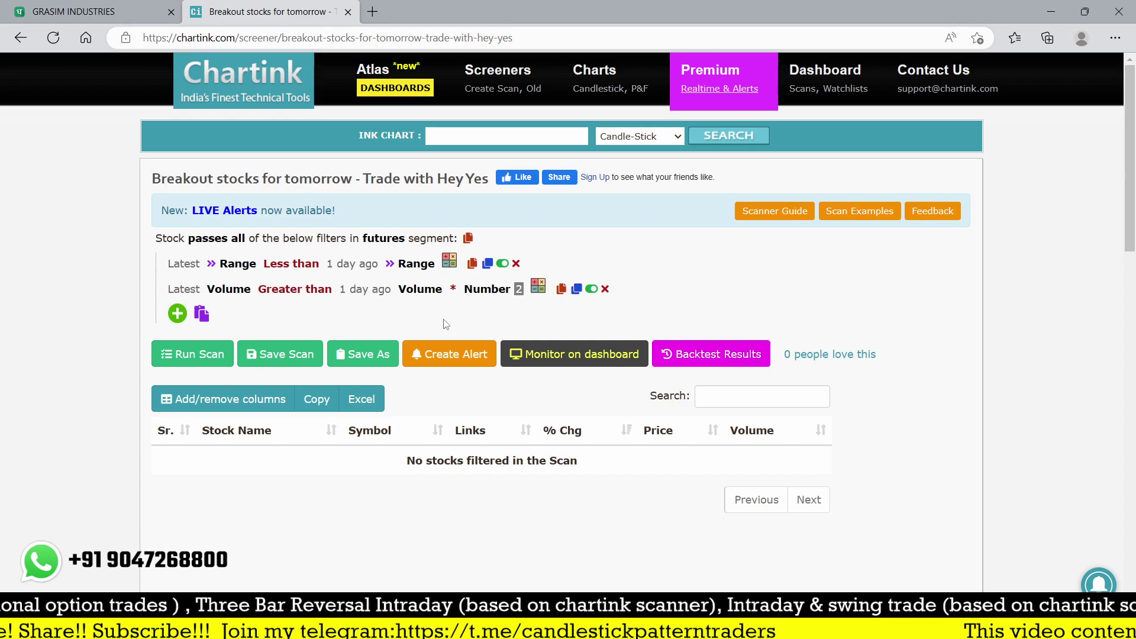
pyautogui.click(190, 355)
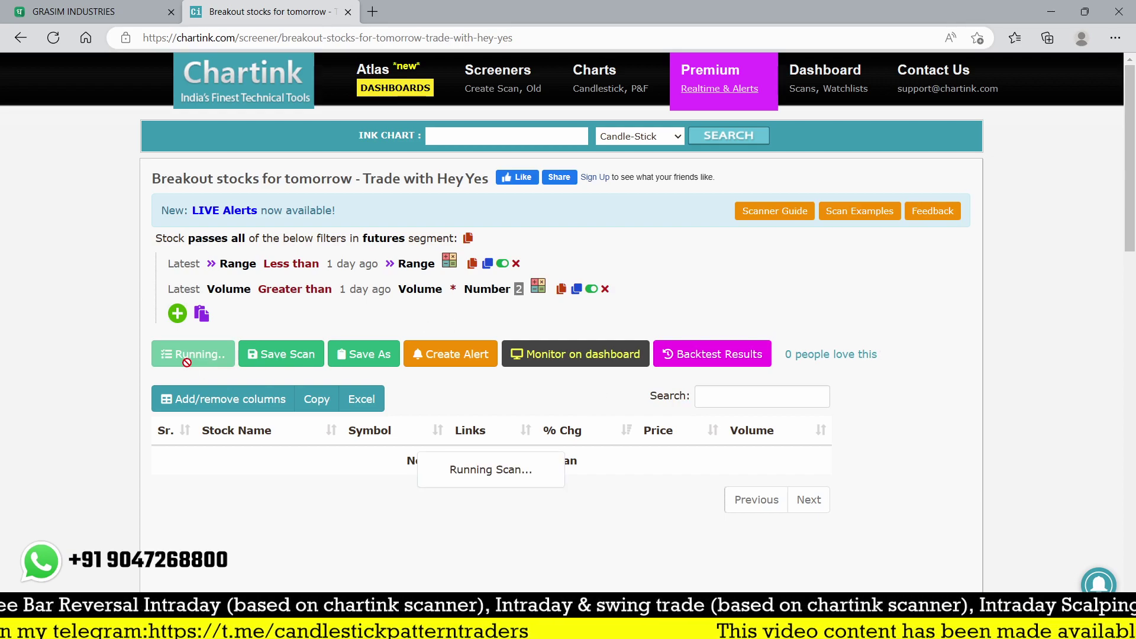
pyautogui.scroll(-13, 394, 396)
pyautogui.scroll(-1, 395, 400)
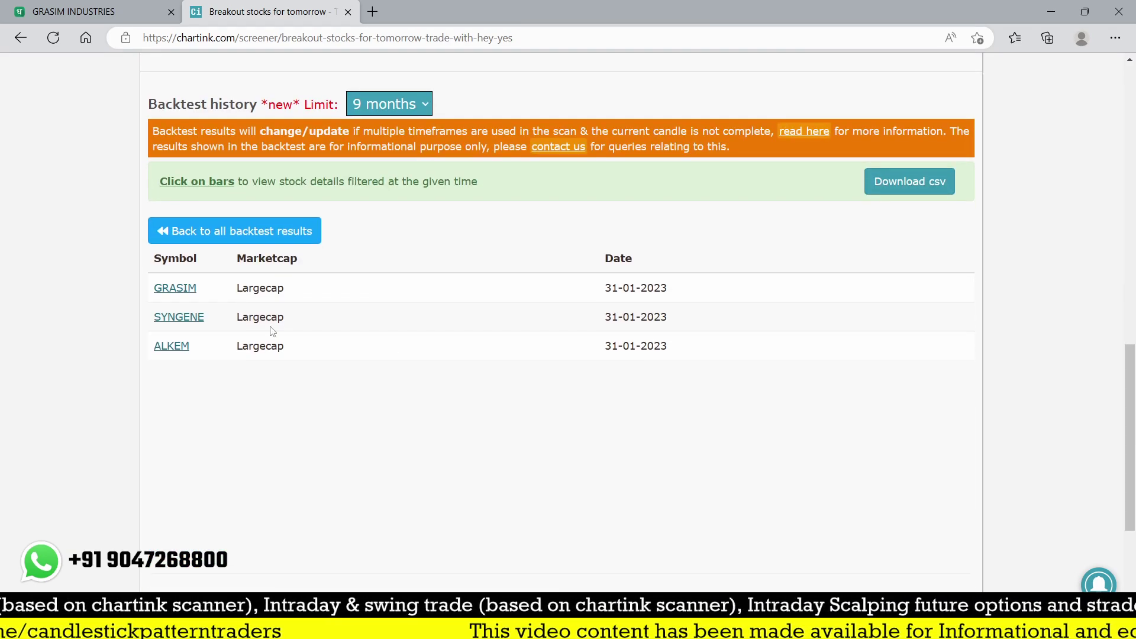
pyautogui.click(230, 242)
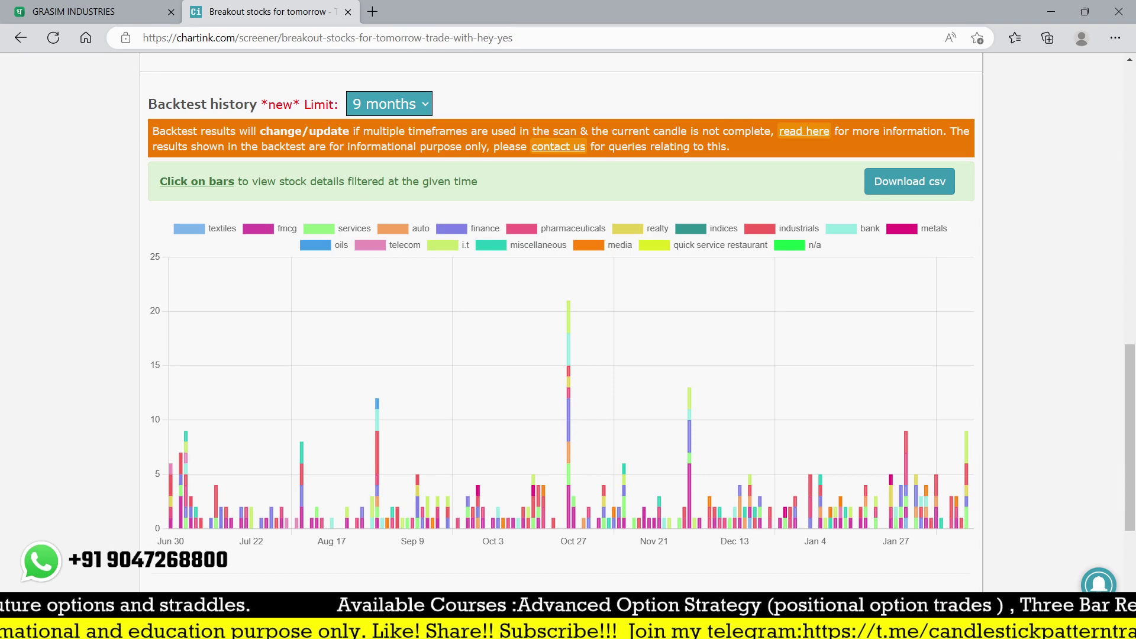
pyautogui.scroll(10, 774, 427)
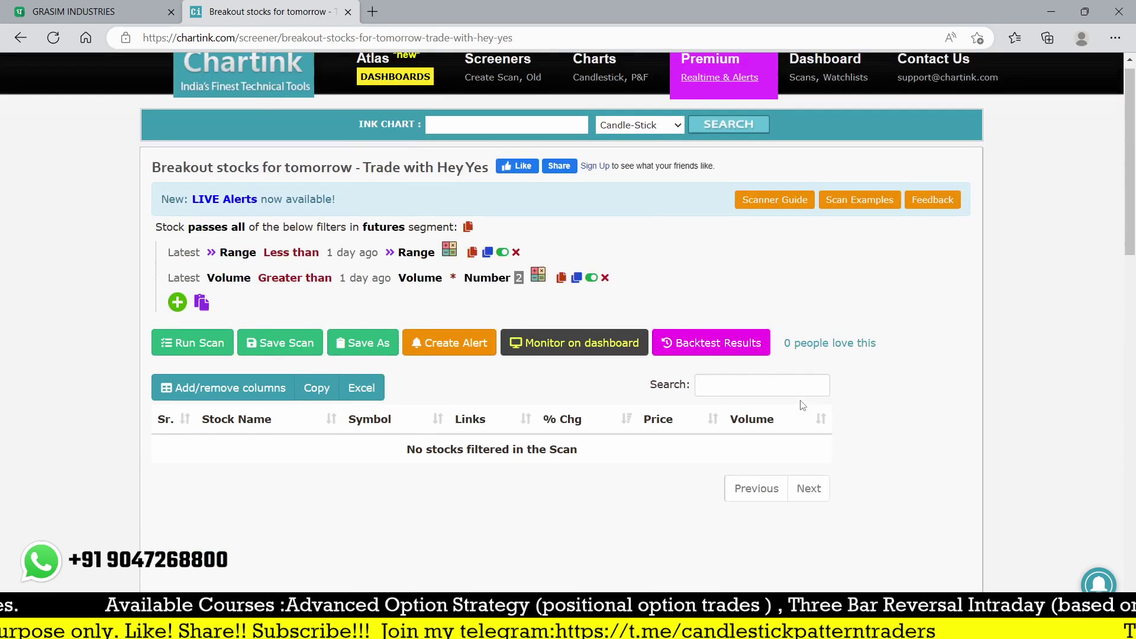